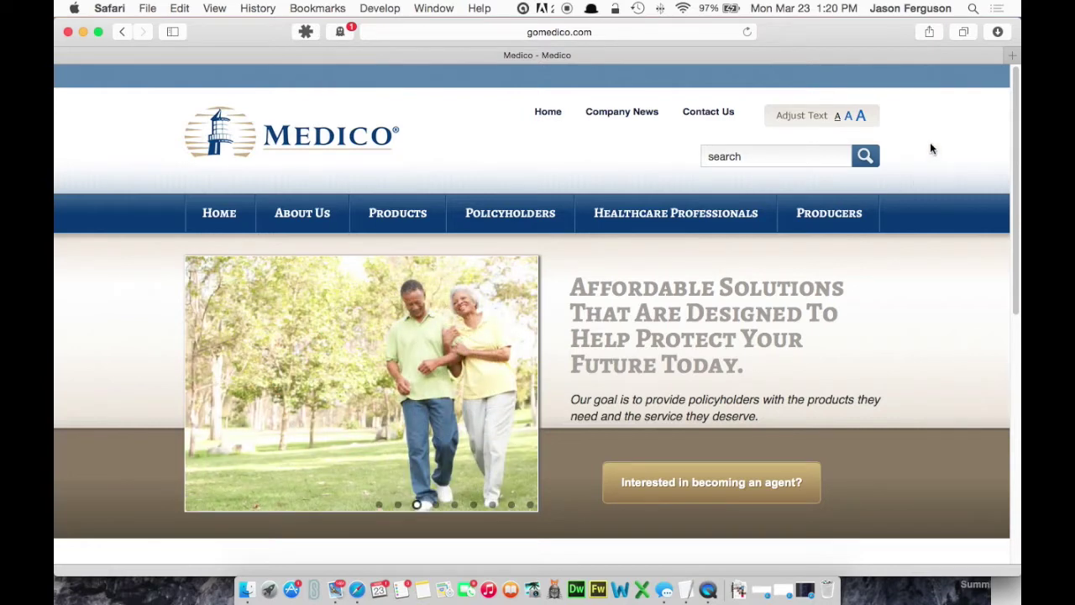
Step: Open the 'Already an Agent?' page from the Producers menu
{"action": "mouse_move", "coordinate": [831, 214]}
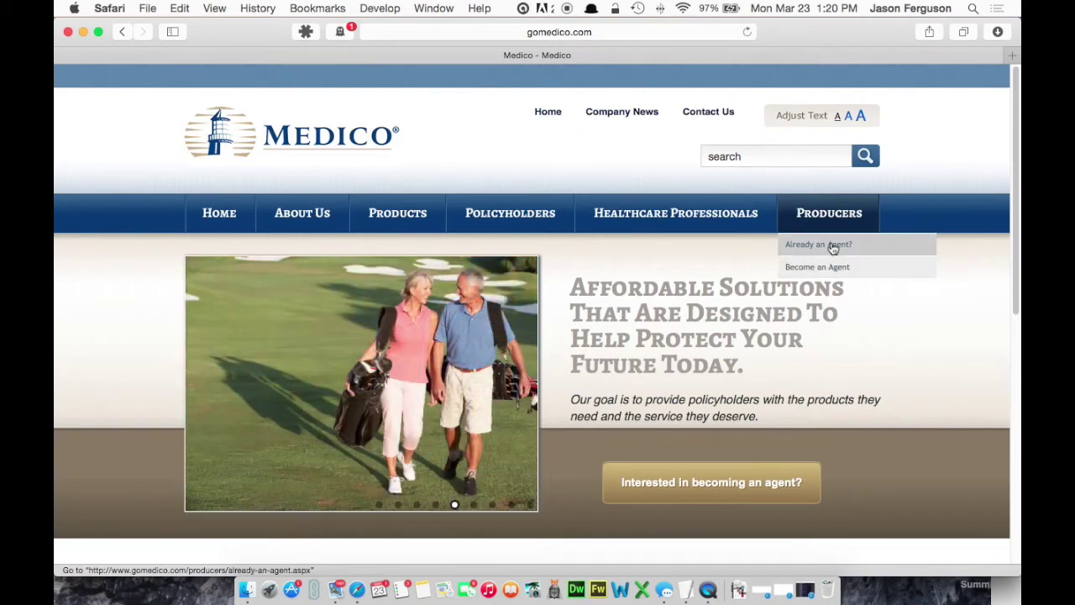
{"action": "left_click", "coordinate": [832, 246]}
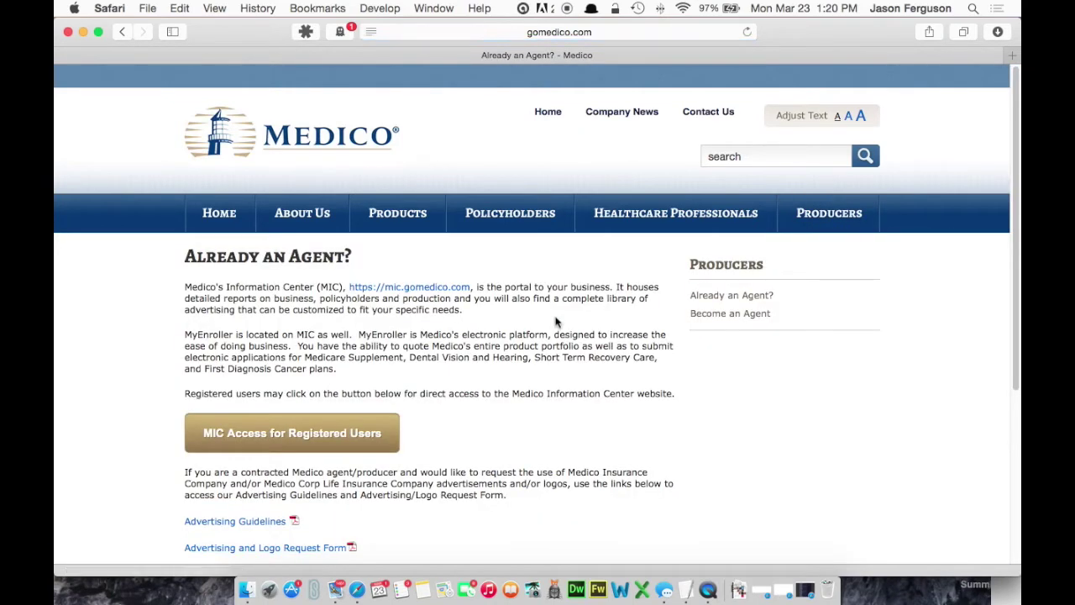
Step: Go to the MIC Access for Registered Users login for the agents' portal
{"action": "scroll", "coordinate": [590, 301], "scroll_direction": "down", "scroll_amount": 3}
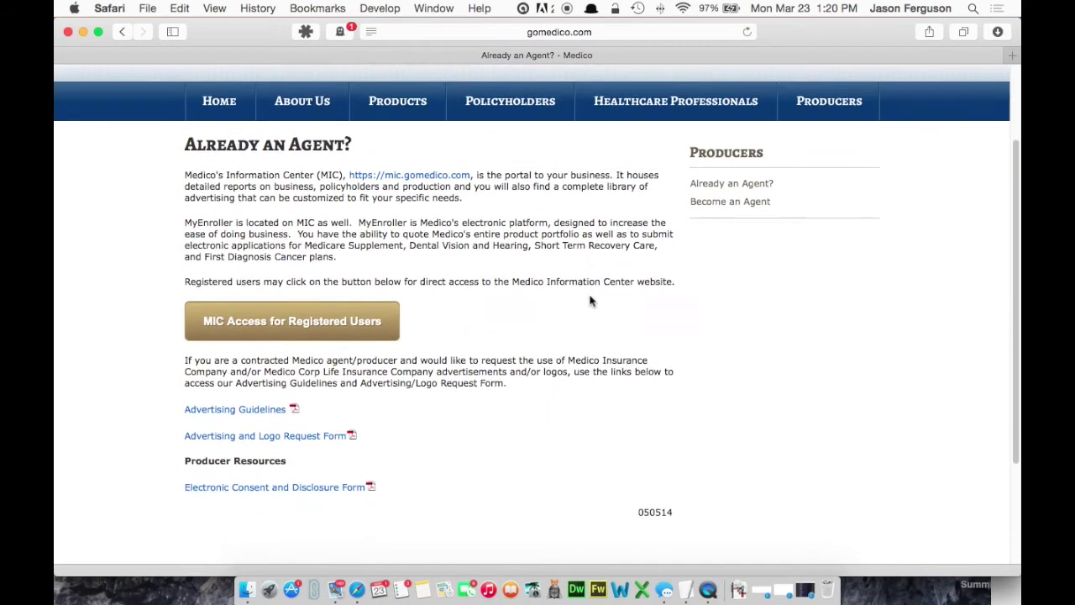
{"action": "left_click", "coordinate": [298, 322]}
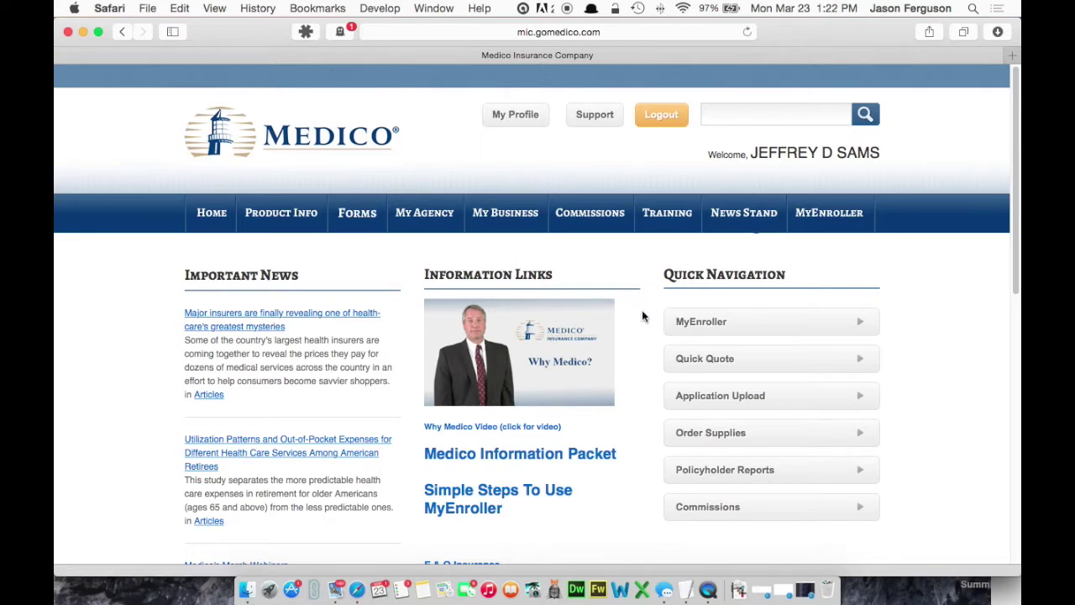
{"action": "scroll", "coordinate": [645, 317], "scroll_direction": "down", "scroll_amount": 2}
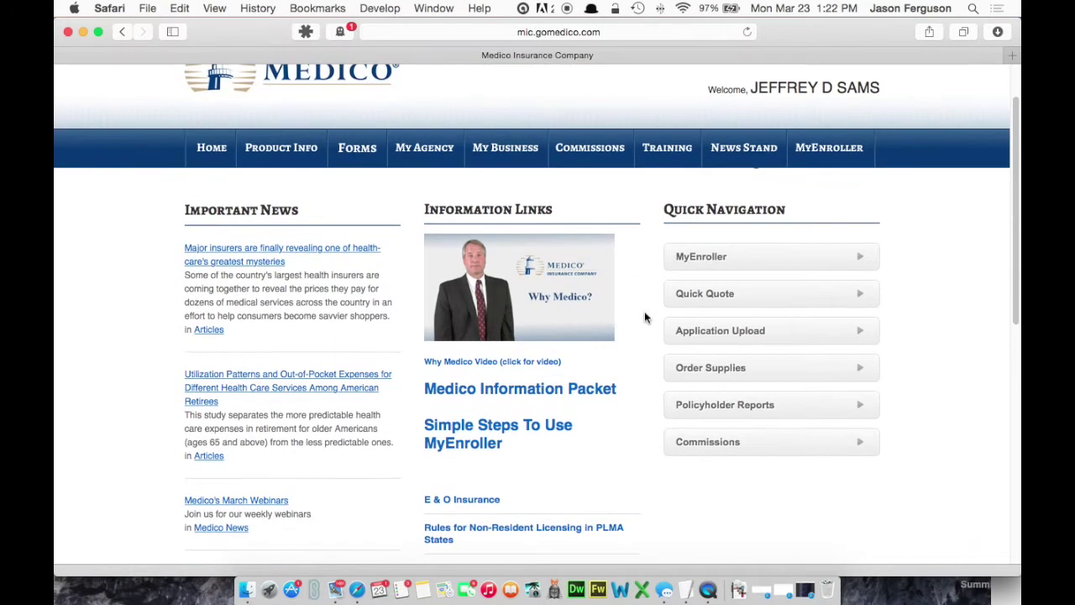
{"action": "scroll", "coordinate": [642, 316], "scroll_direction": "down", "scroll_amount": 2}
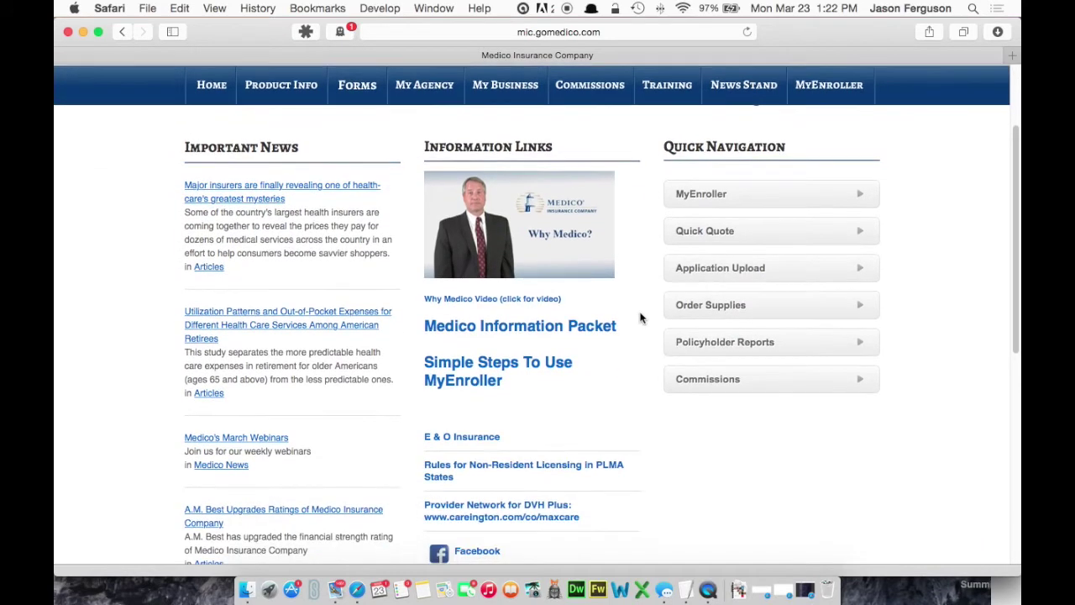
{"action": "mouse_move", "coordinate": [664, 105]}
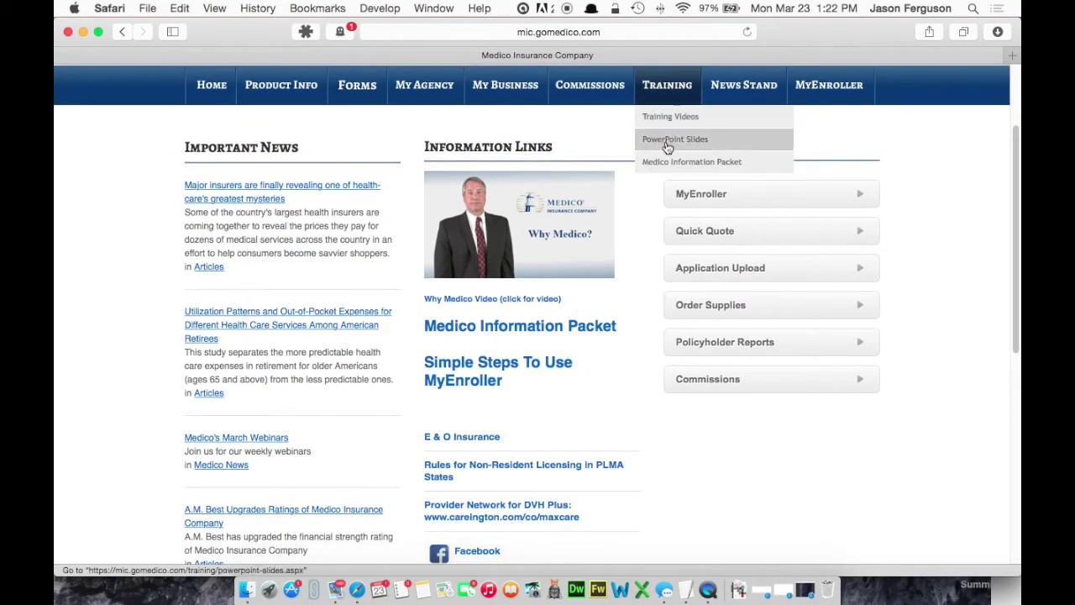
{"action": "scroll", "coordinate": [655, 260], "scroll_direction": "down", "scroll_amount": 4}
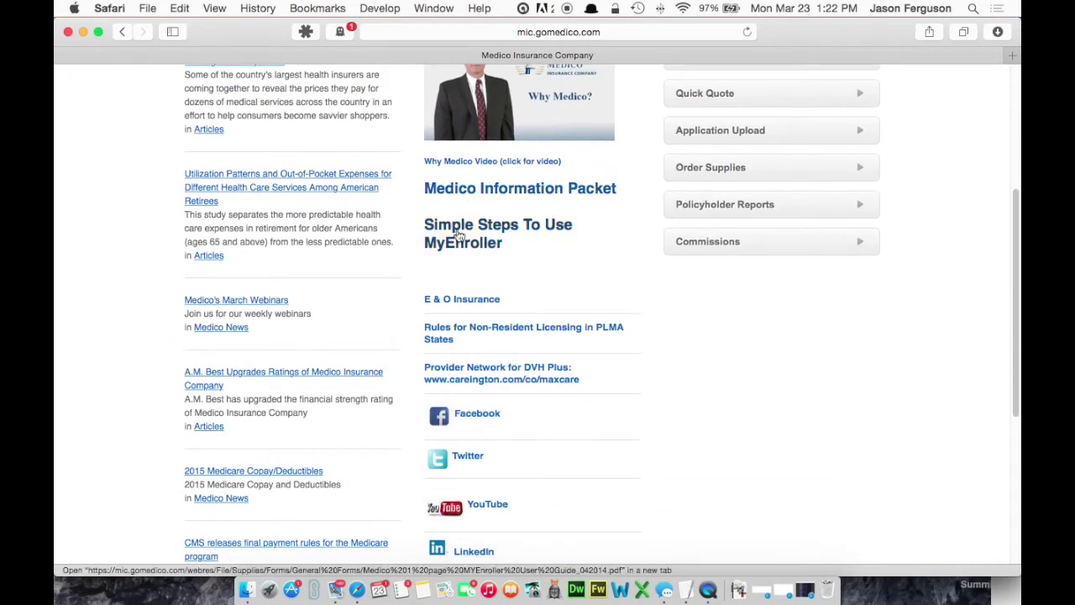
{"action": "scroll", "coordinate": [486, 245], "scroll_direction": "up", "scroll_amount": 6}
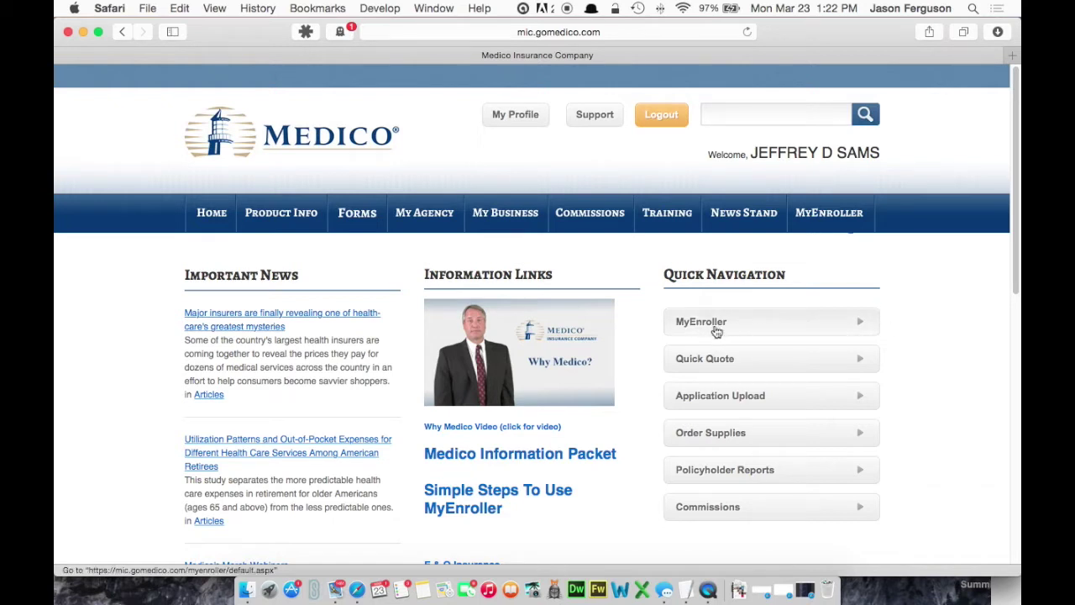
Step: Open the MyEnroller page in Medico Information Center and launch MyEnroller Online
{"action": "left_click", "coordinate": [819, 217]}
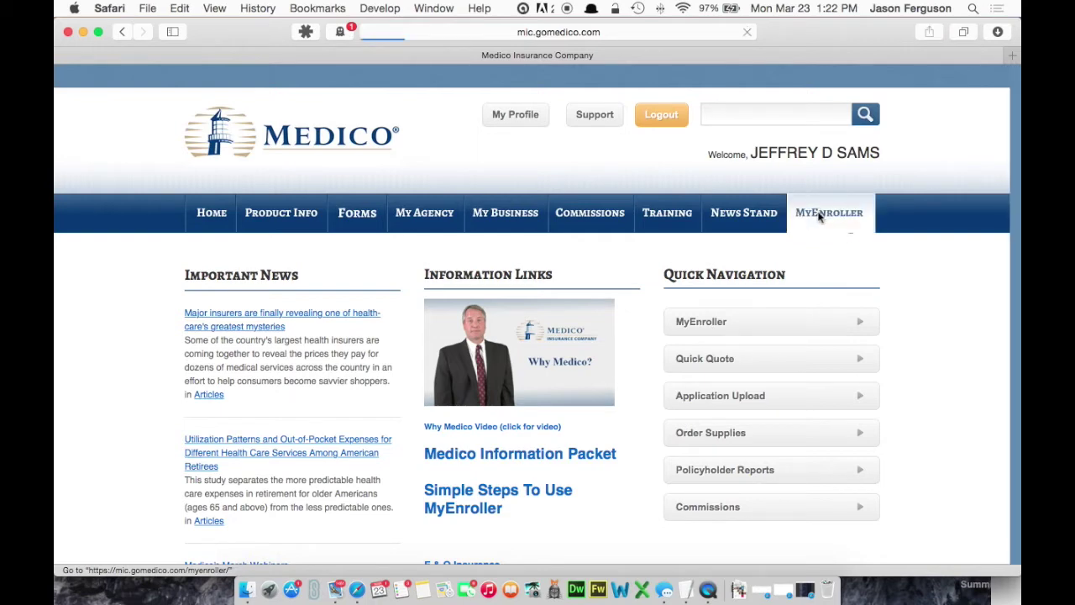
{"action": "scroll", "coordinate": [822, 299], "scroll_direction": "down", "scroll_amount": 5}
{"action": "scroll", "coordinate": [822, 300], "scroll_direction": "down", "scroll_amount": 1}
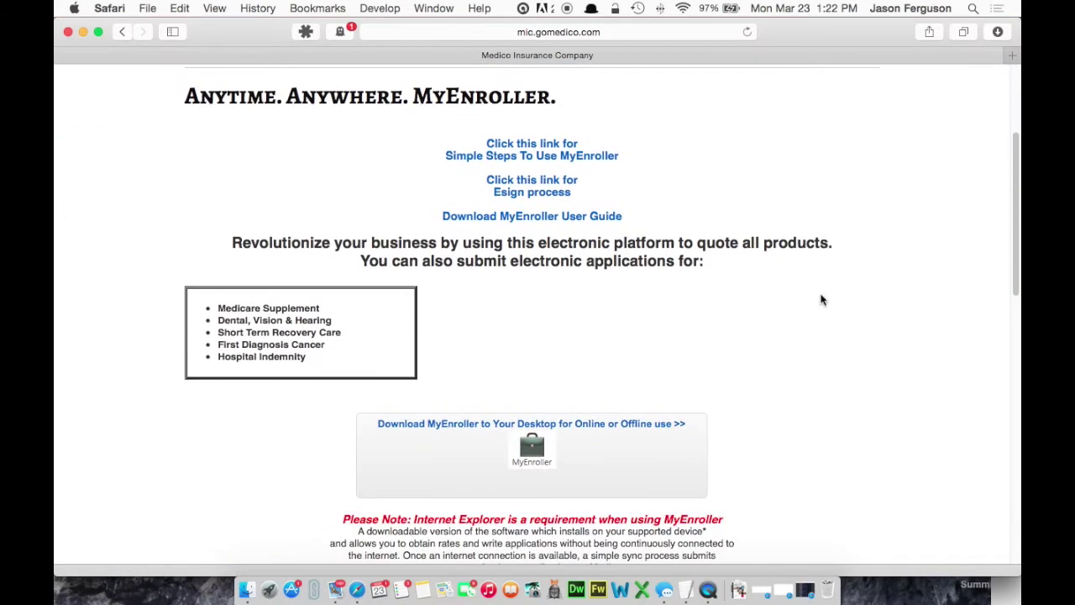
{"action": "scroll", "coordinate": [822, 300], "scroll_direction": "down", "scroll_amount": 1}
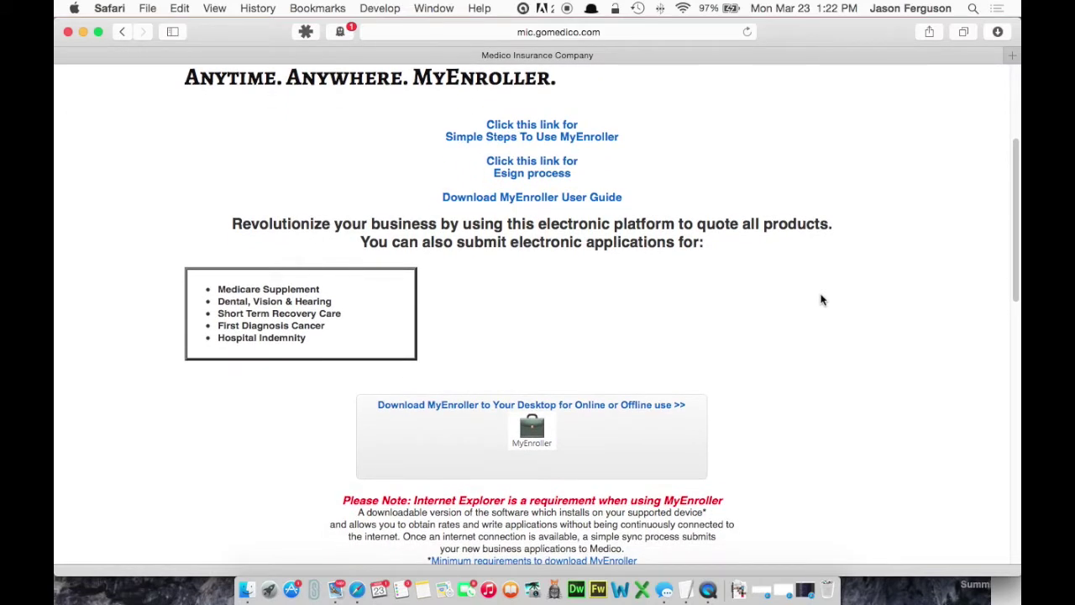
{"action": "scroll", "coordinate": [822, 300], "scroll_direction": "down", "scroll_amount": 5}
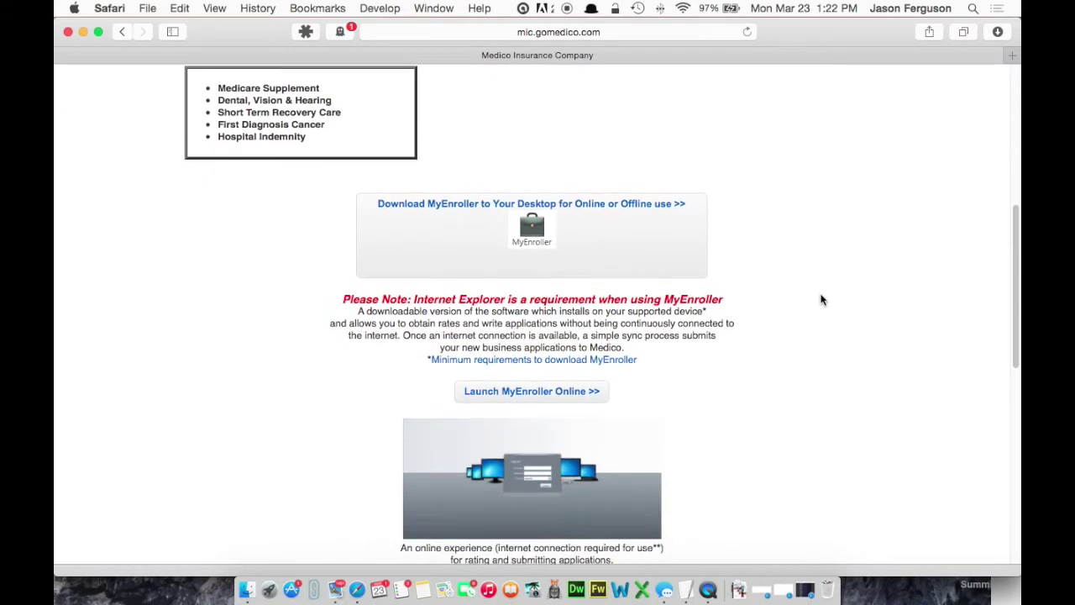
{"action": "scroll", "coordinate": [822, 300], "scroll_direction": "down", "scroll_amount": 7}
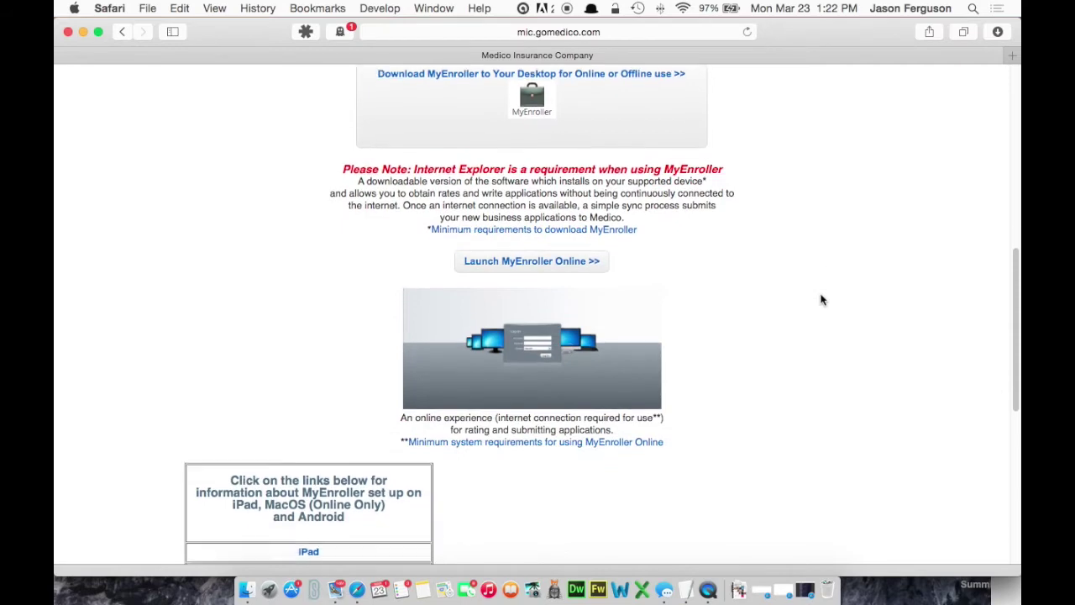
{"action": "scroll", "coordinate": [822, 300], "scroll_direction": "down", "scroll_amount": 1}
{"action": "scroll", "coordinate": [822, 300], "scroll_direction": "down", "scroll_amount": 4}
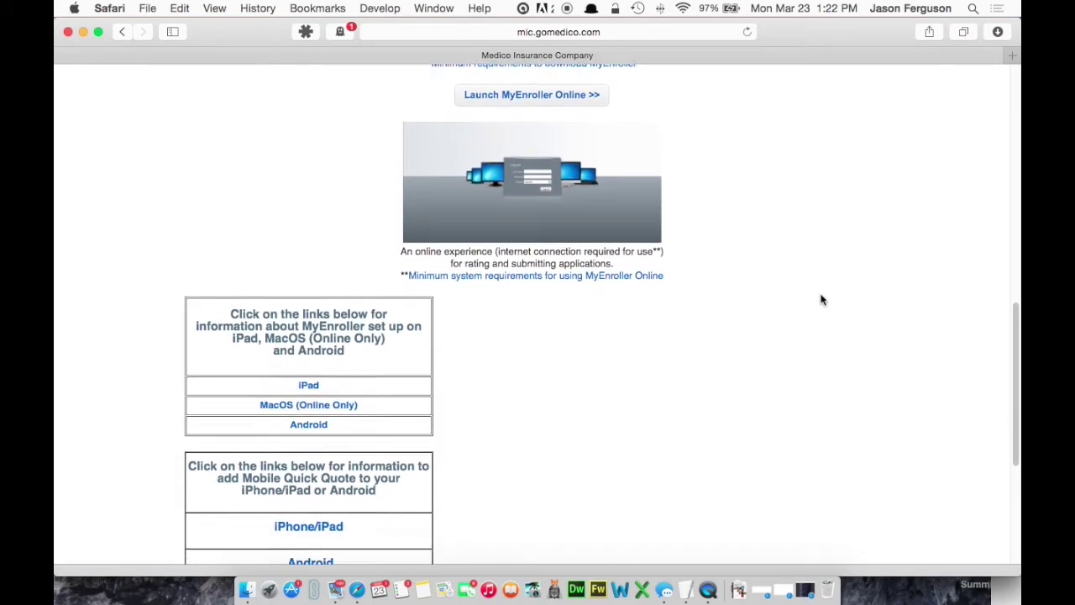
{"action": "scroll", "coordinate": [822, 300], "scroll_direction": "up", "scroll_amount": 12}
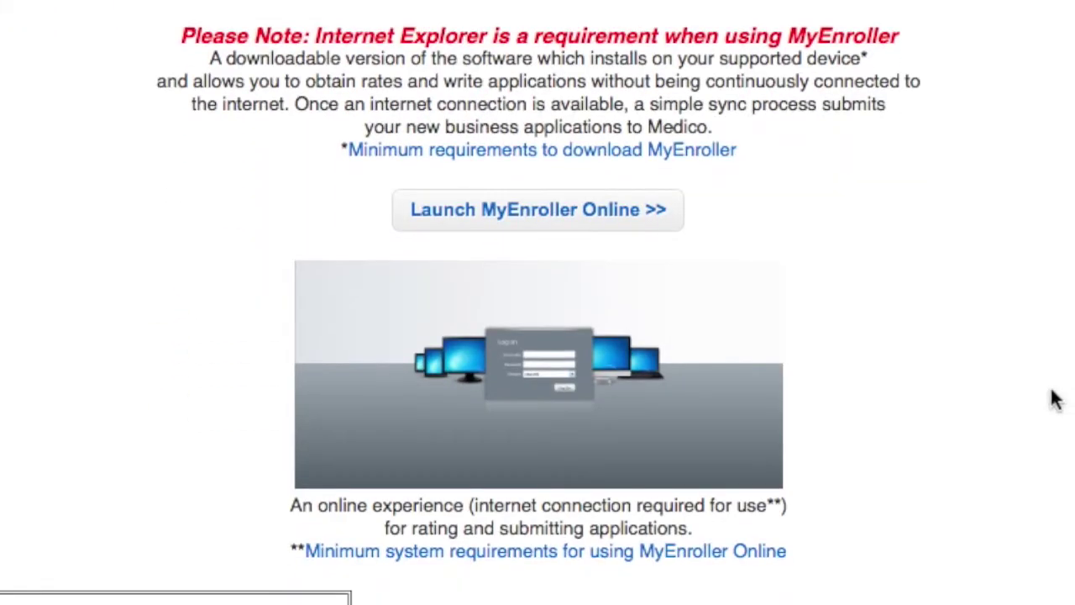
{"action": "left_click", "coordinate": [545, 216]}
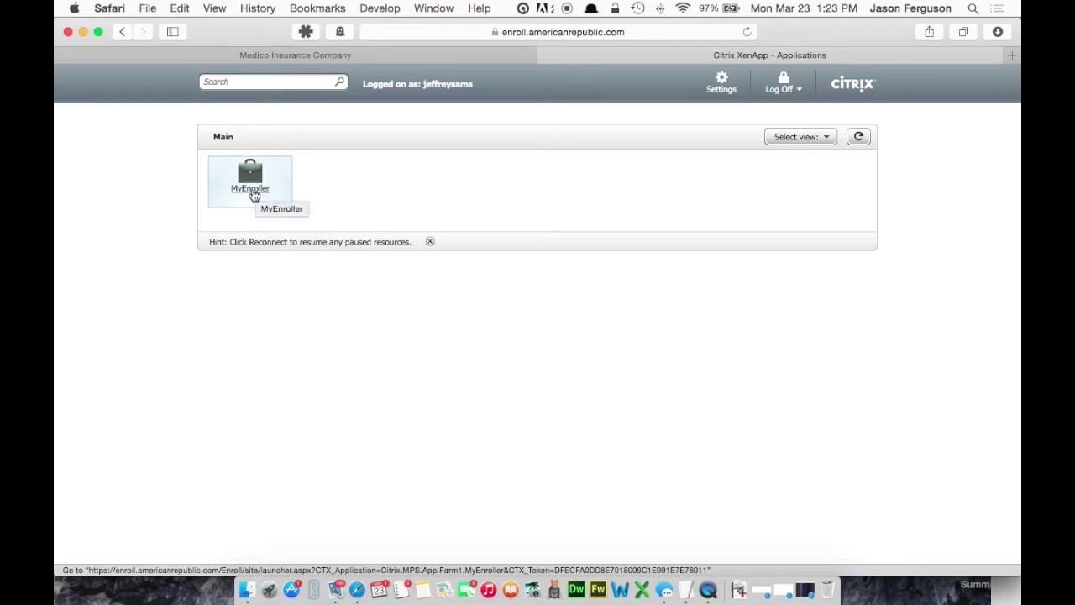
Step: Start the MyEnroller app from the Citrix XenApp Applications list
{"action": "left_click", "coordinate": [242, 193]}
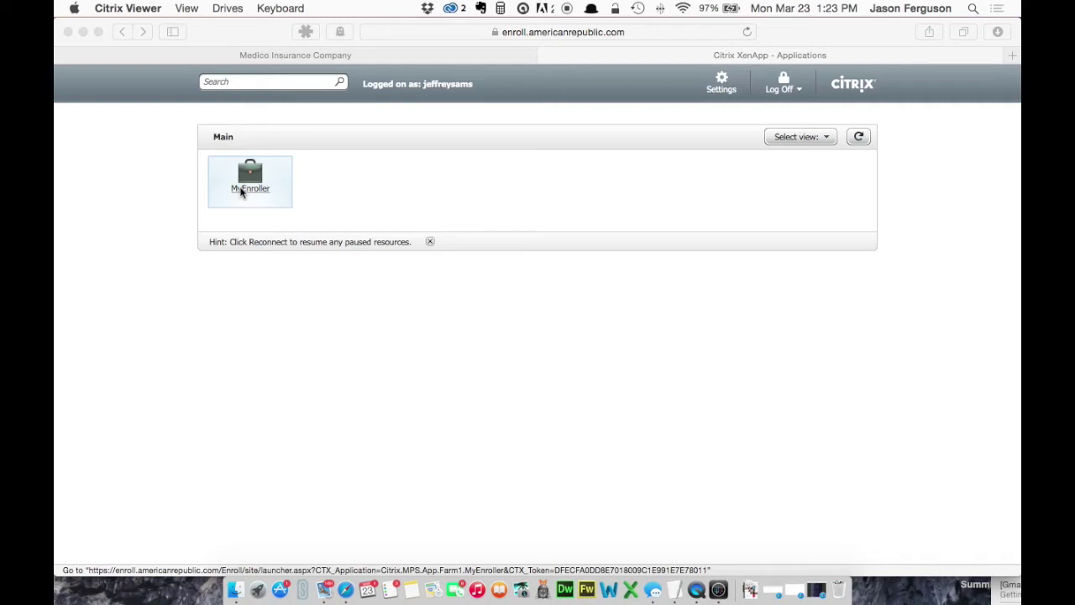
{"action": "left_click", "coordinate": [223, 197]}
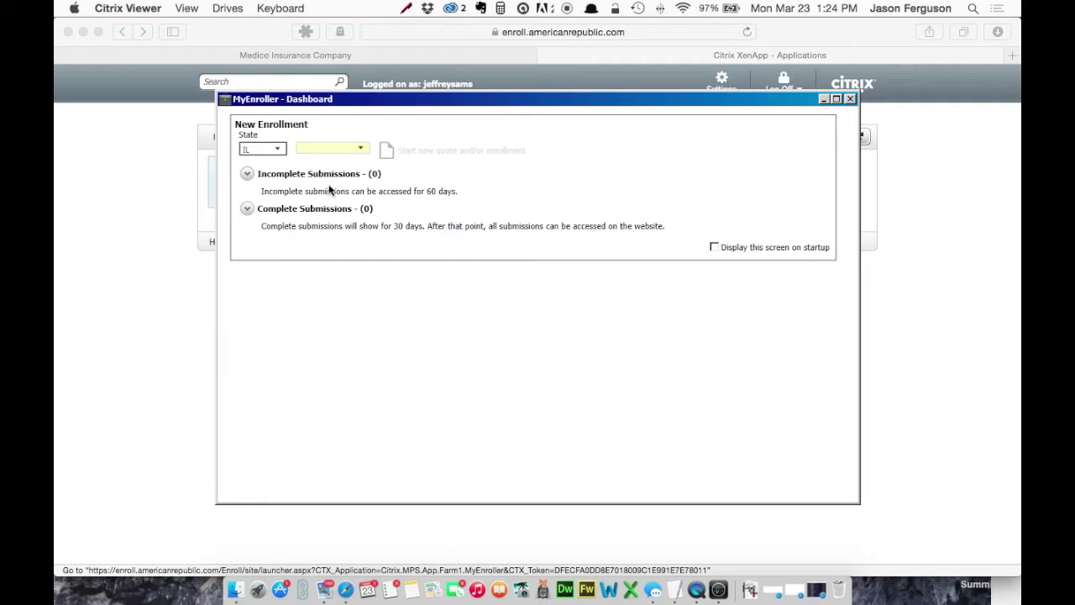
Step: Expand and collapse the incomplete and complete submission lists on the dashboard
{"action": "left_click", "coordinate": [285, 176]}
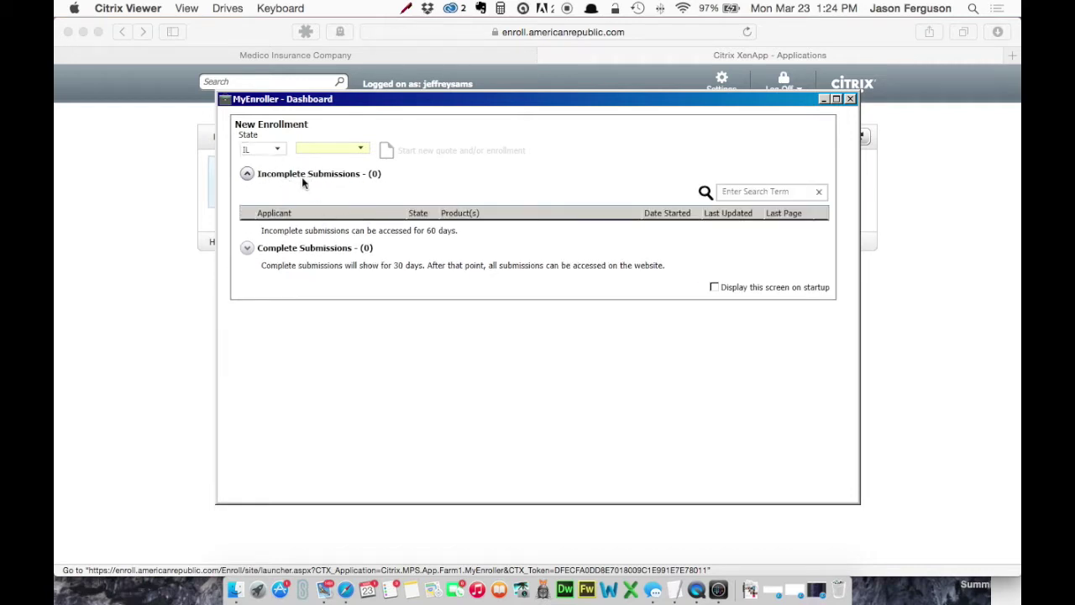
{"action": "left_click", "coordinate": [305, 176]}
{"action": "left_click", "coordinate": [308, 210]}
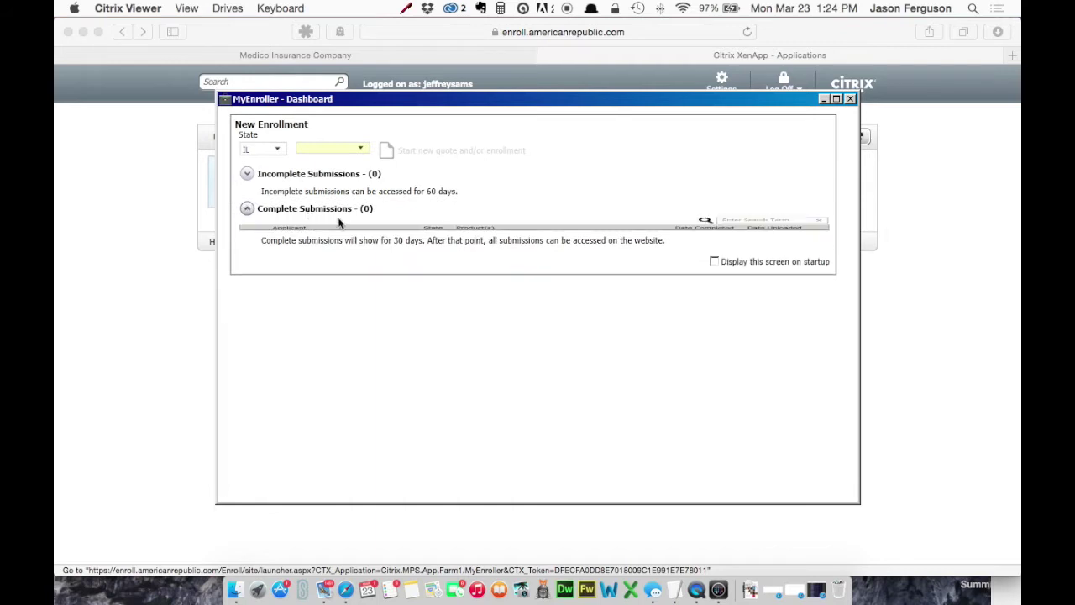
{"action": "left_click", "coordinate": [322, 210]}
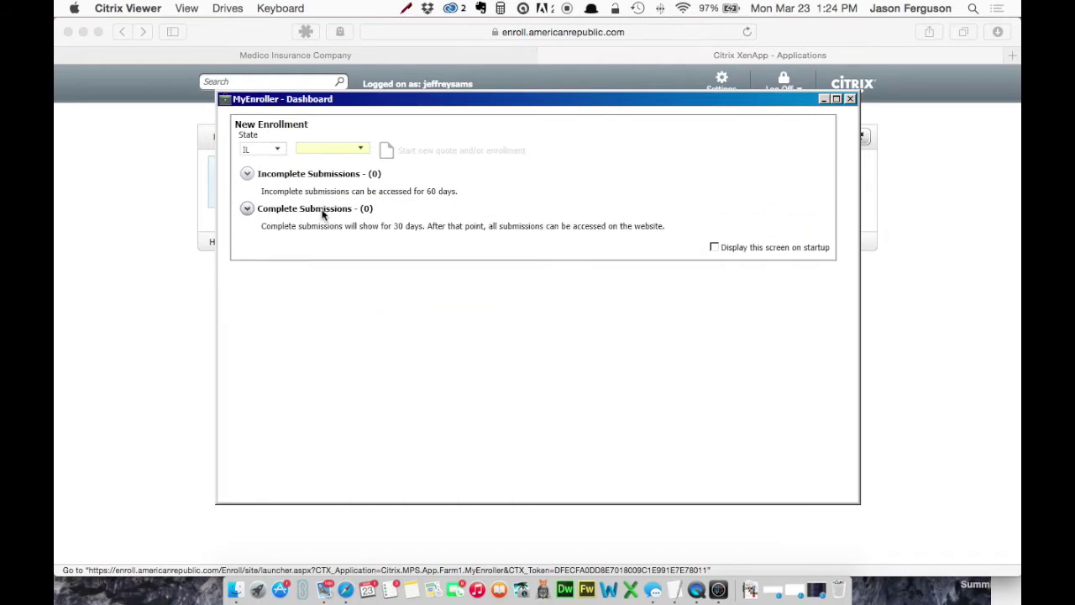
Step: Keep state IL, choose the first agent code, and start a new quote
{"action": "left_click", "coordinate": [279, 151]}
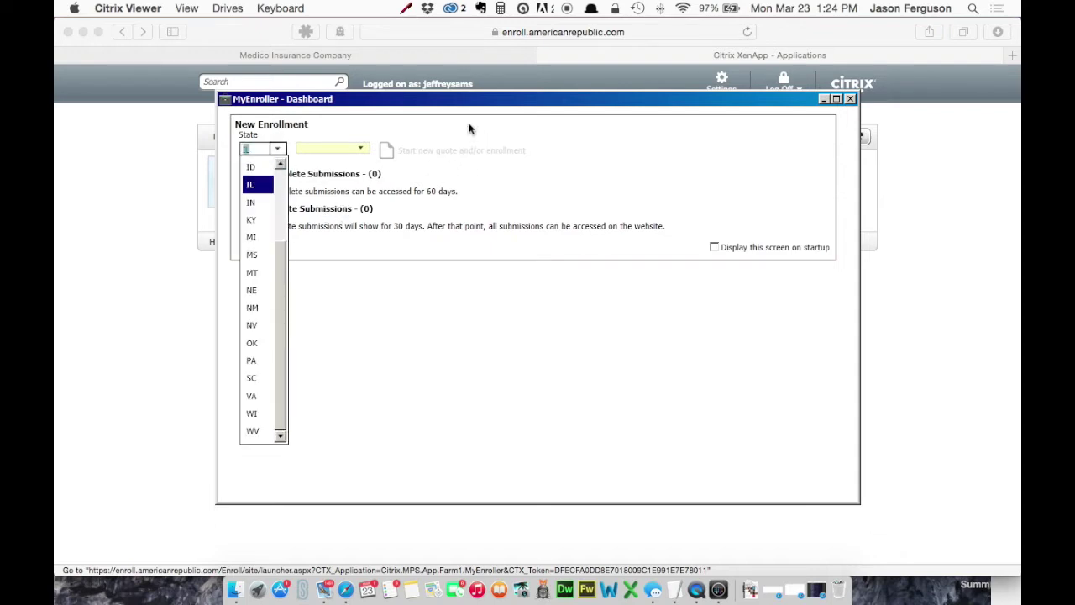
{"action": "left_click", "coordinate": [468, 125]}
{"action": "left_click", "coordinate": [362, 149]}
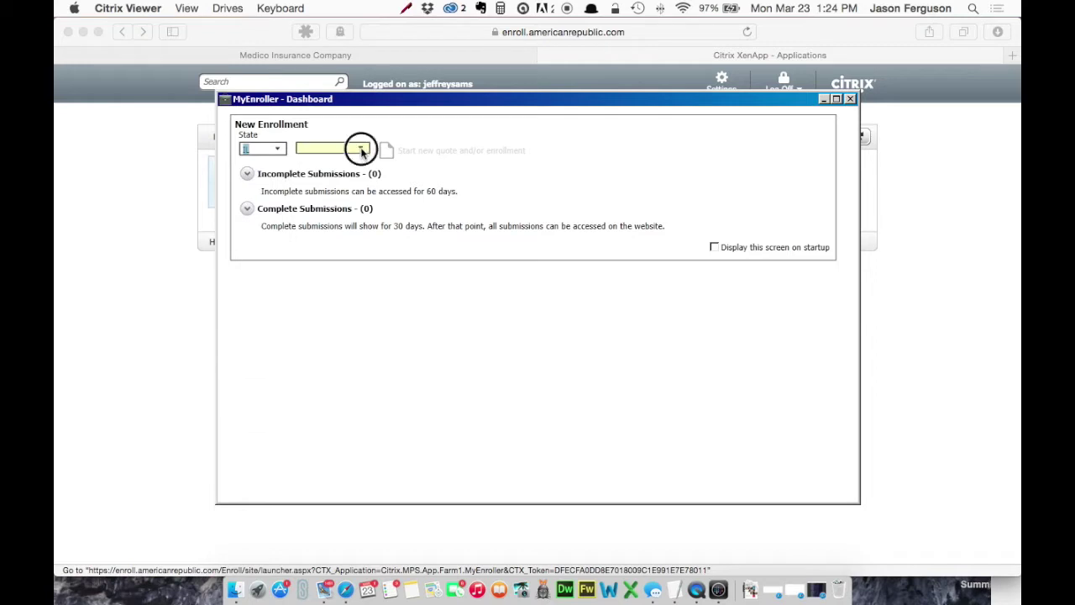
{"action": "left_click", "coordinate": [352, 166]}
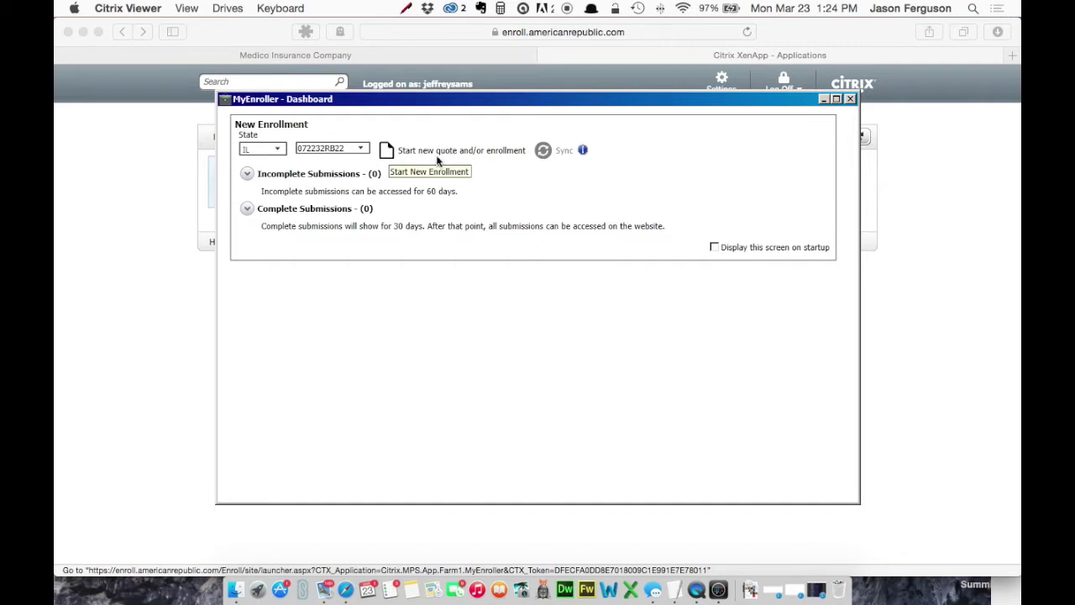
{"action": "left_click", "coordinate": [388, 151]}
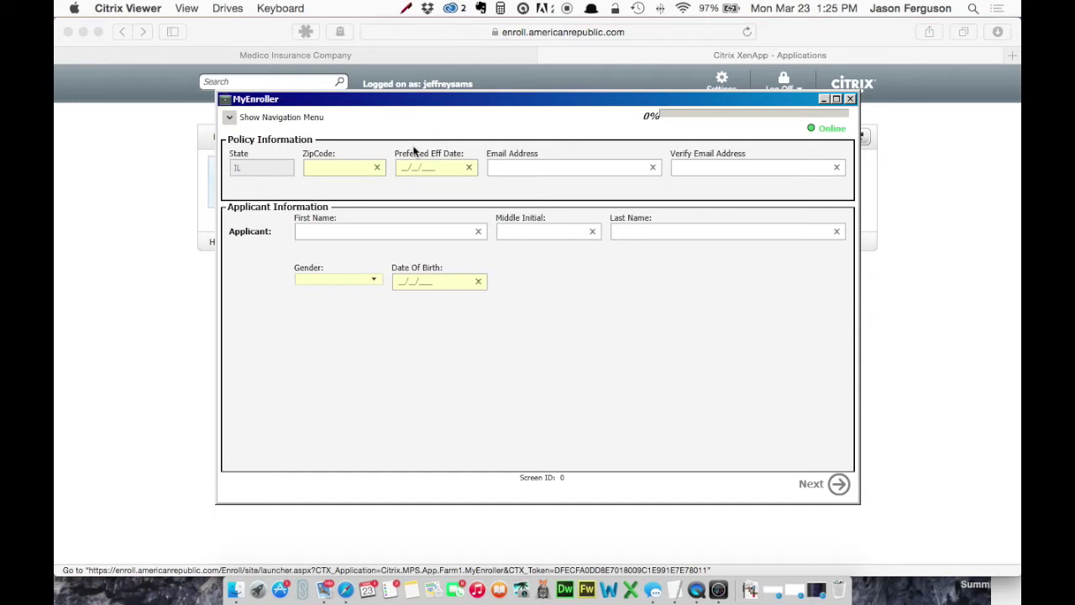
Step: Enter the applicant's ZIP code and the 04/01/2015 effective date
{"action": "left_click", "coordinate": [372, 168]}
{"action": "type", "text": "62523"}
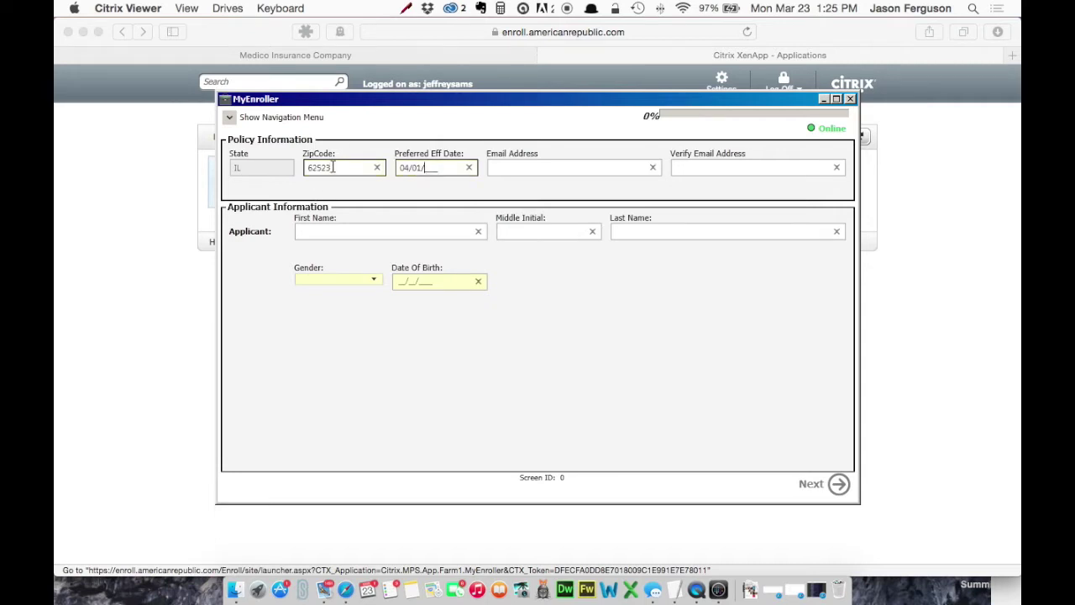
{"action": "type", "text": "2015"}
Step: Fill in the applicant's full name, Male gender and date of birth, then continue
{"action": "left_click", "coordinate": [346, 229]}
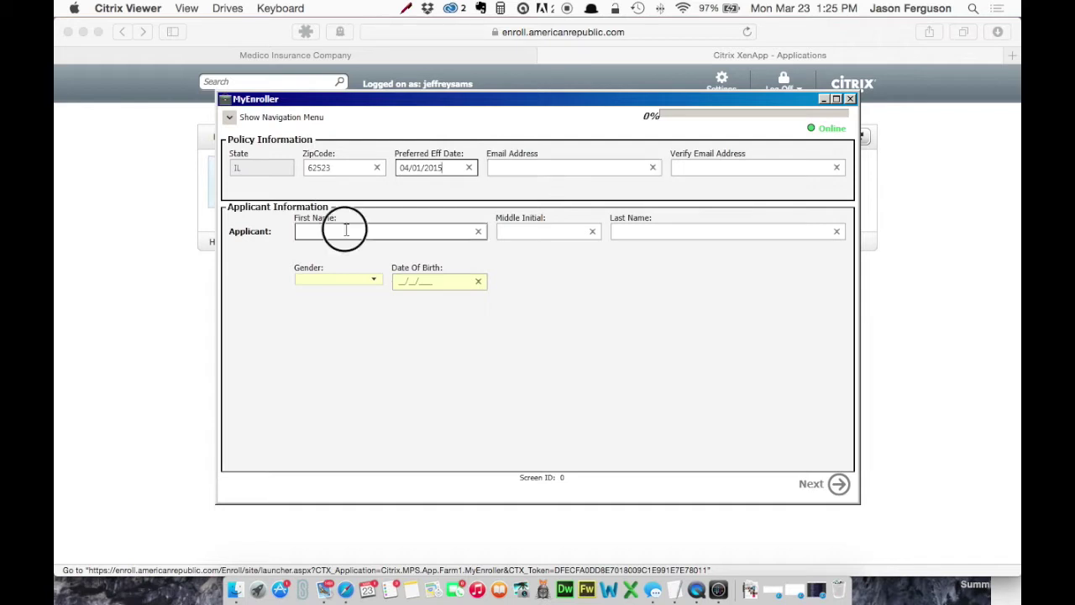
{"action": "type", "text": "Johnathan"}
{"action": "key", "text": "Tab"}
{"action": "type", "text": "Q"}
{"action": "key", "text": "Tab"}
{"action": "type", "text": "Doe"}
{"action": "key", "text": "Tab"}
{"action": "left_click", "coordinate": [335, 279]}
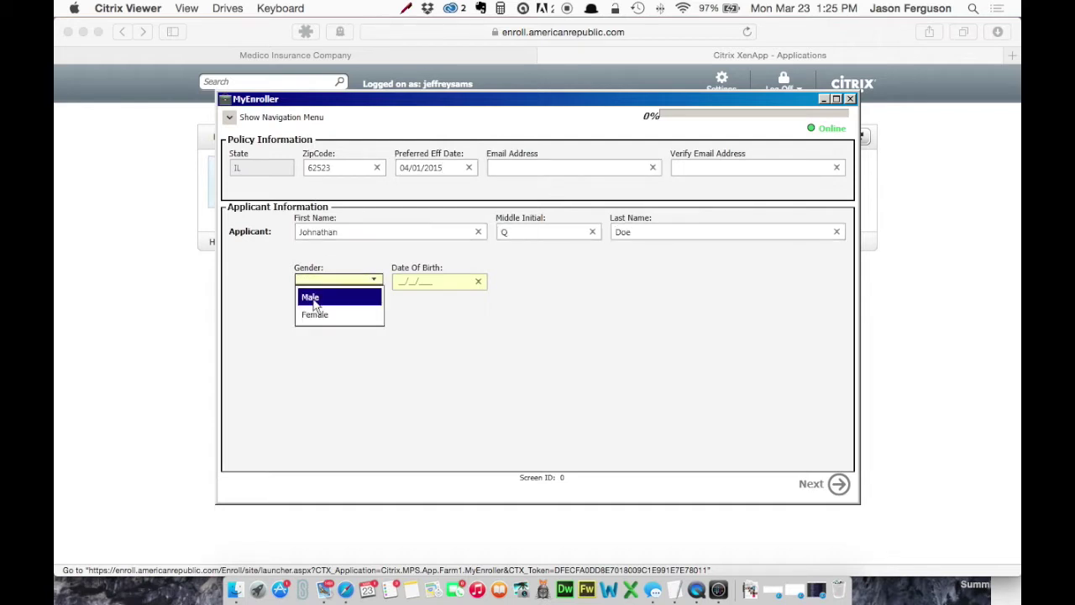
{"action": "left_click", "coordinate": [313, 299]}
{"action": "key", "text": "Tab"}
{"action": "type", "text": "05011949"}
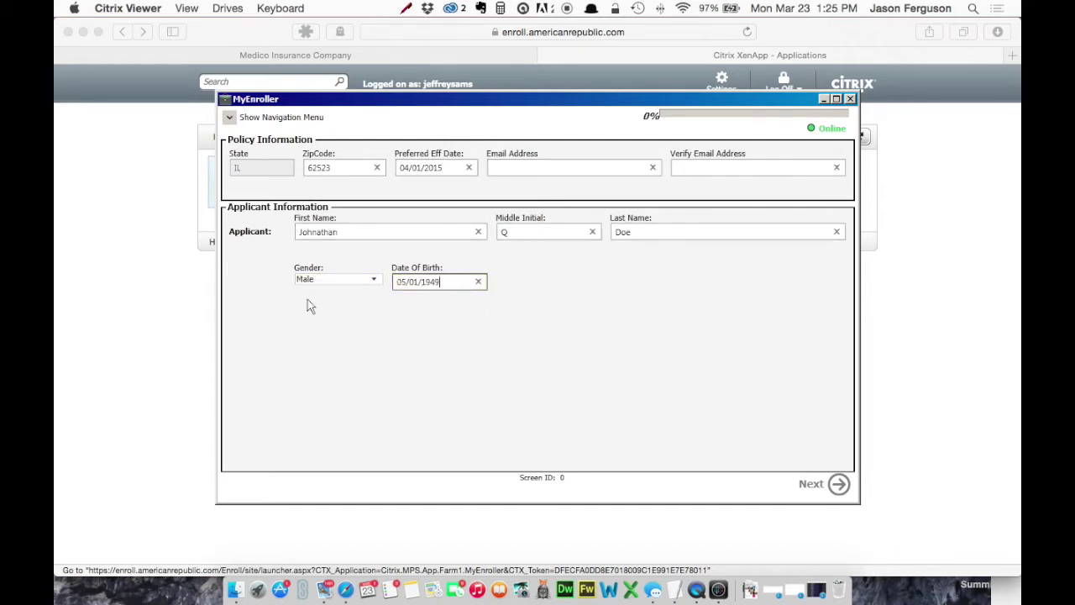
{"action": "left_click", "coordinate": [839, 493]}
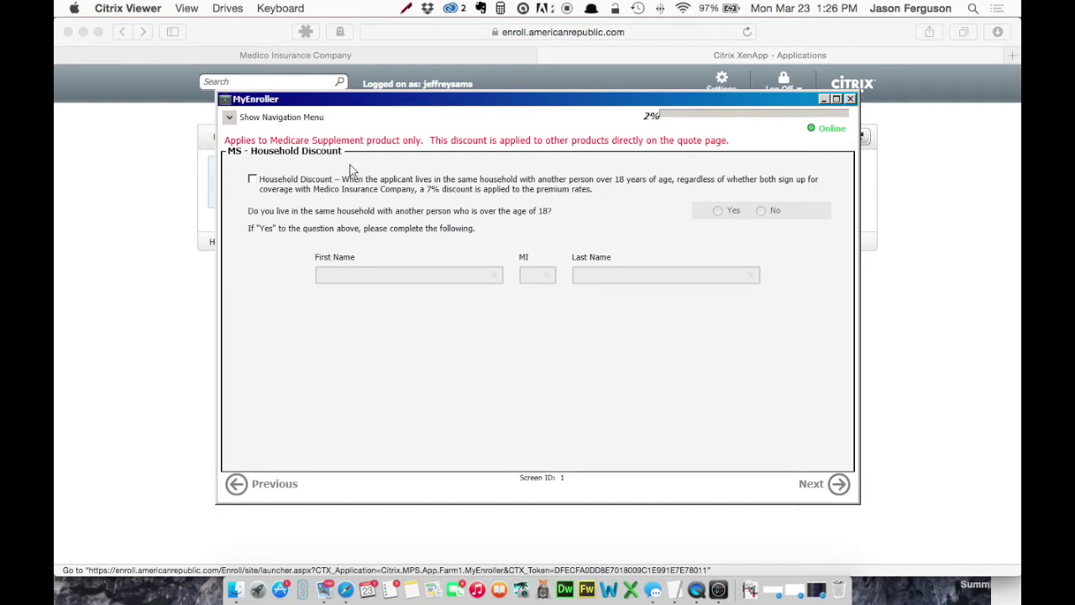
Step: Tick and untick Household Discount, leaving it unclaimed, and go to product selection
{"action": "left_click", "coordinate": [253, 179]}
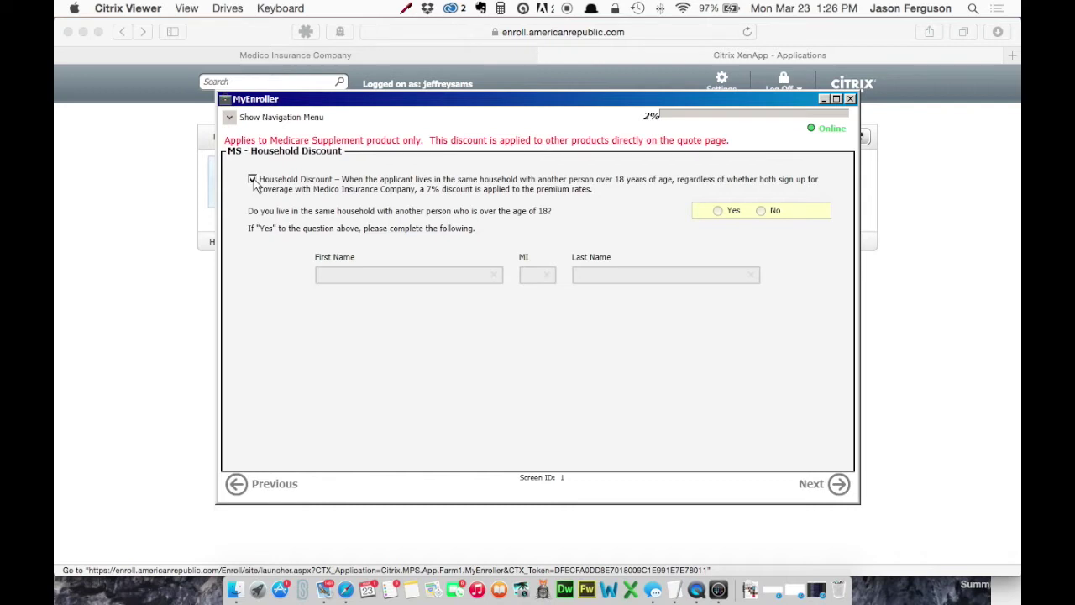
{"action": "left_click", "coordinate": [252, 179]}
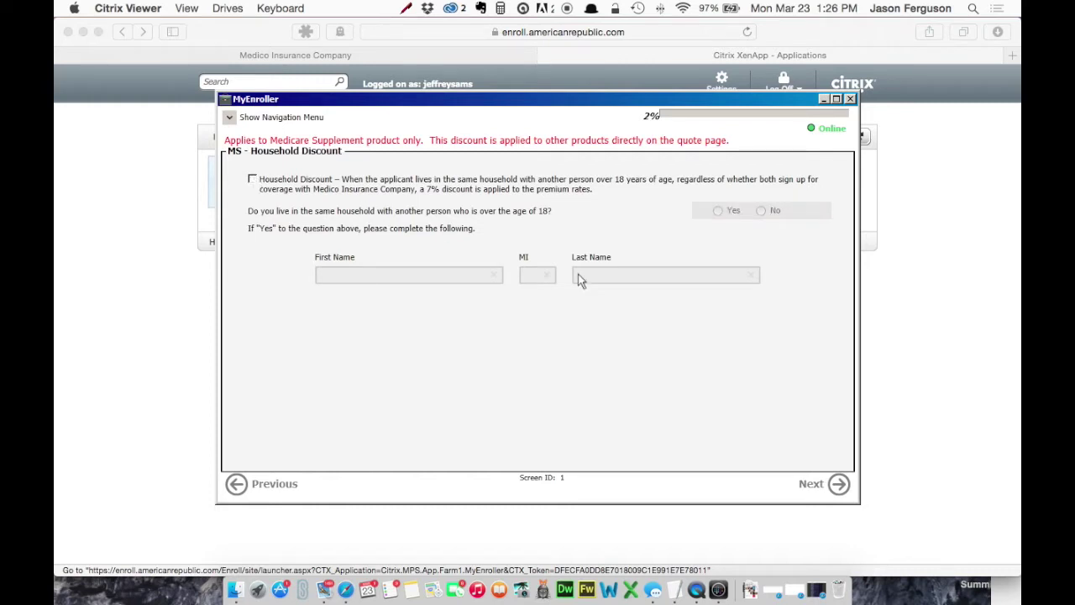
{"action": "left_click", "coordinate": [813, 486]}
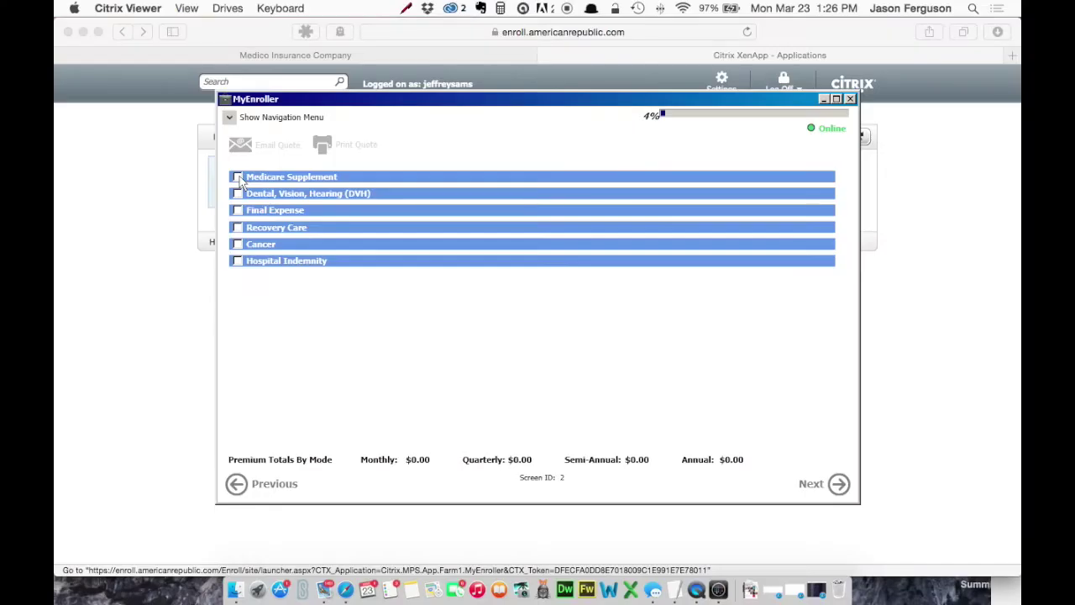
Step: Select Medicare Supplement Plan F at $148.70 monthly, then tick Final Expense
{"action": "left_click", "coordinate": [238, 177]}
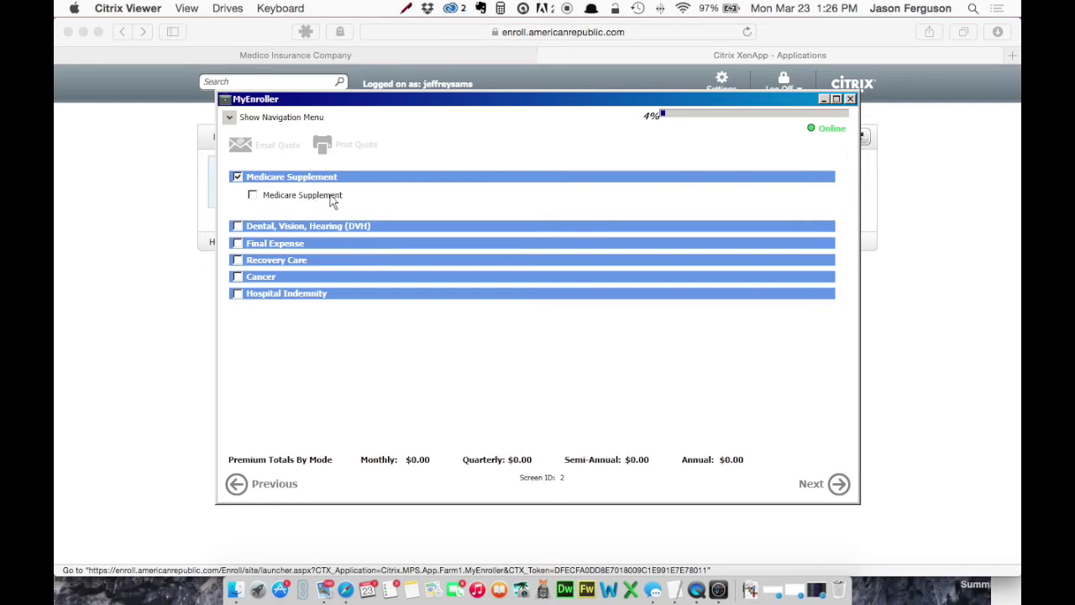
{"action": "left_click", "coordinate": [253, 195]}
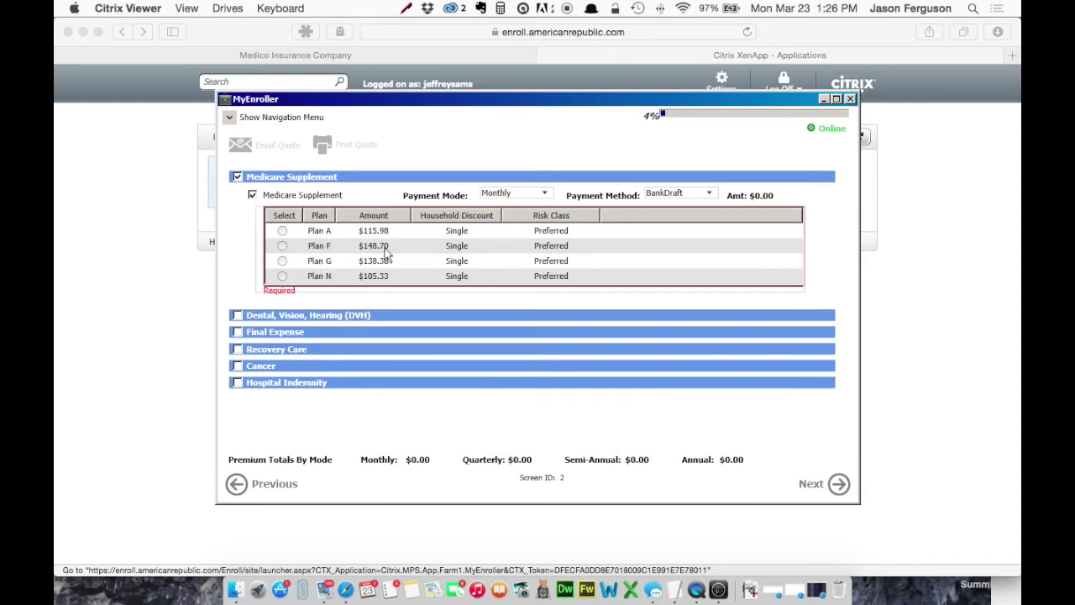
{"action": "left_click", "coordinate": [546, 193]}
{"action": "left_click", "coordinate": [525, 230]}
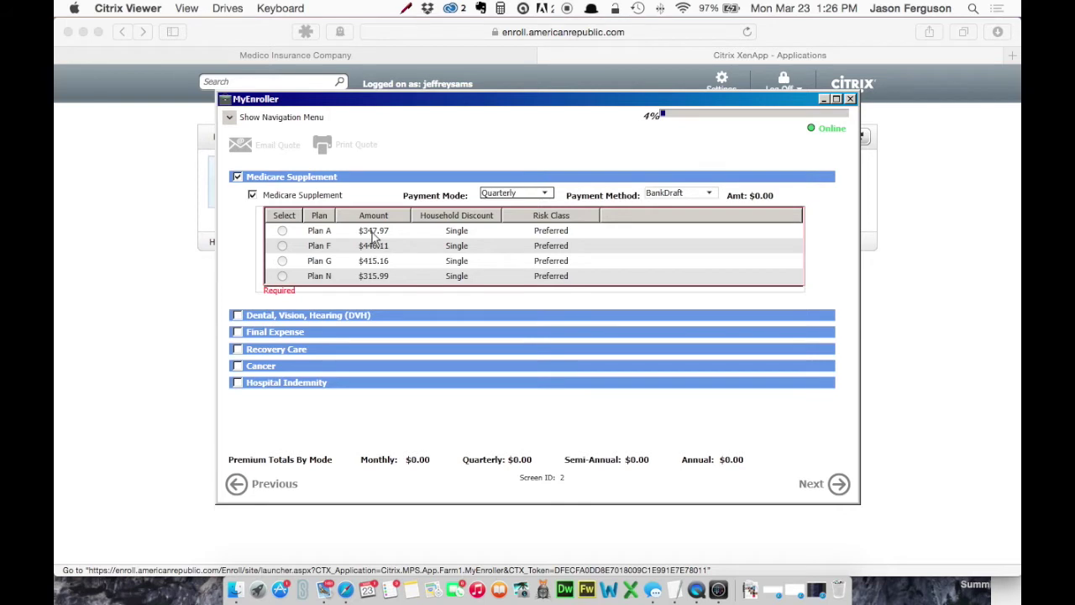
{"action": "left_click", "coordinate": [544, 193]}
{"action": "left_click", "coordinate": [506, 211]}
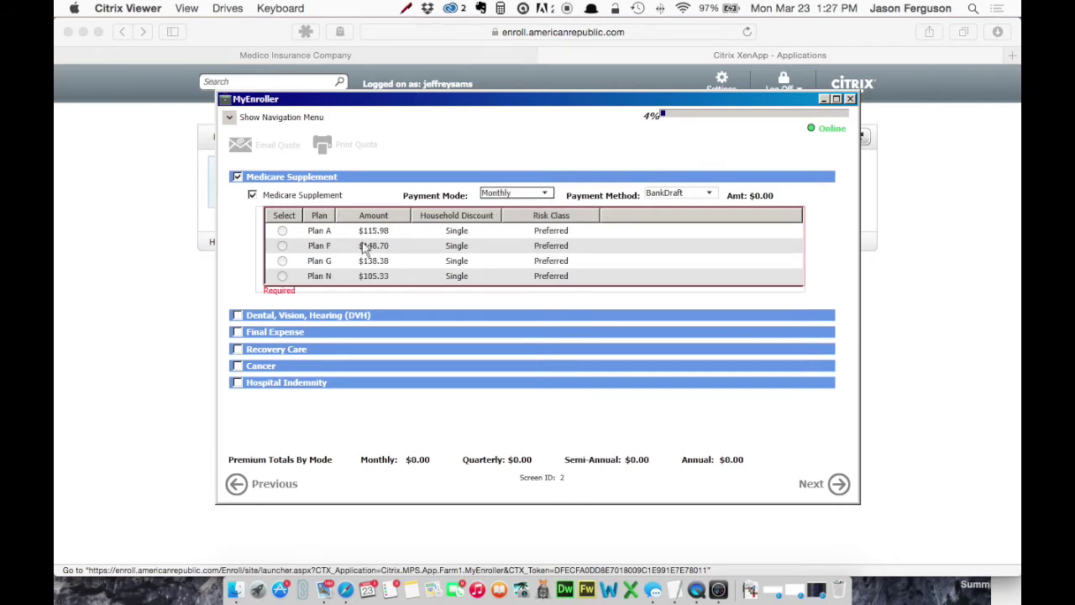
{"action": "left_click", "coordinate": [283, 246]}
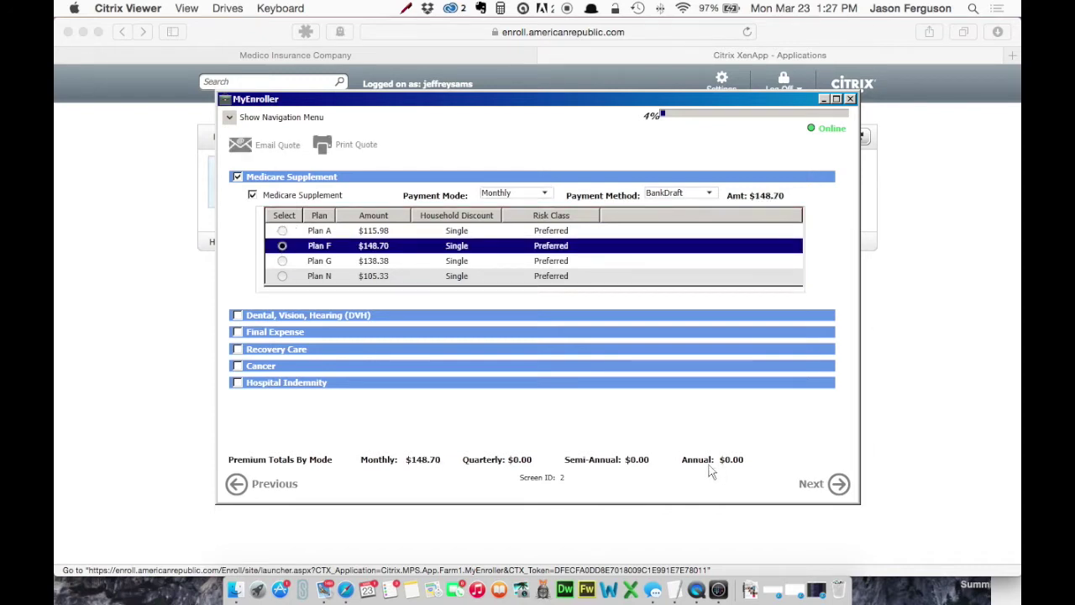
{"action": "left_click", "coordinate": [238, 333]}
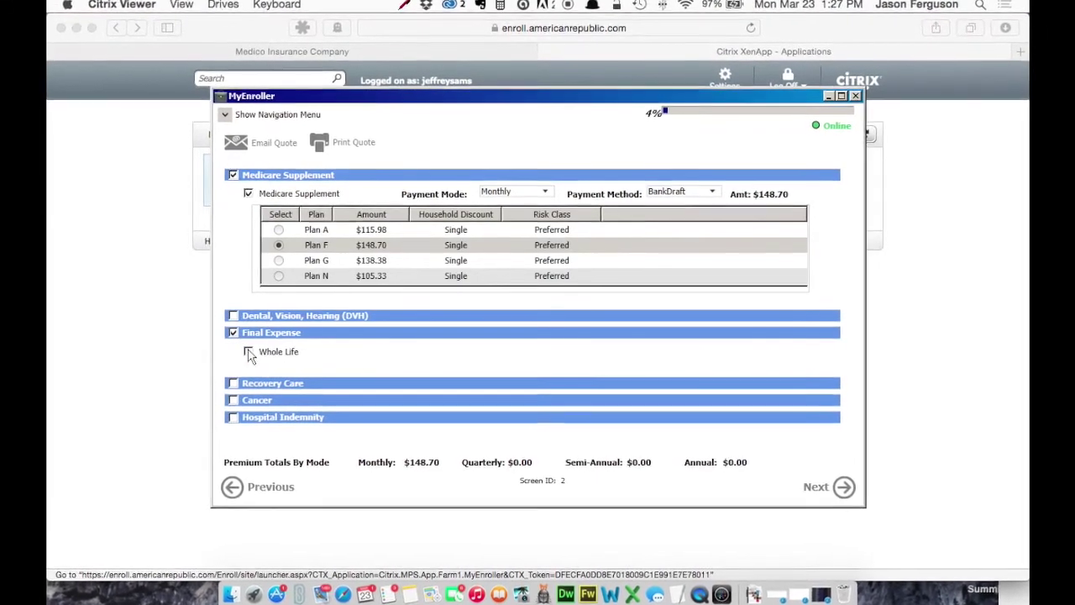
{"action": "left_click", "coordinate": [246, 353]}
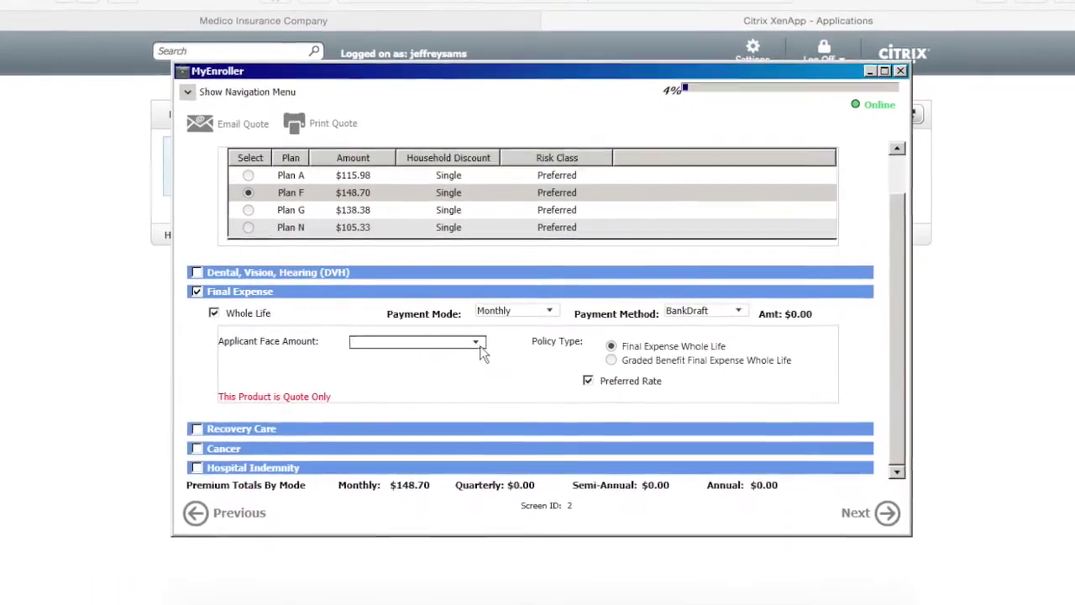
{"action": "left_click", "coordinate": [476, 346]}
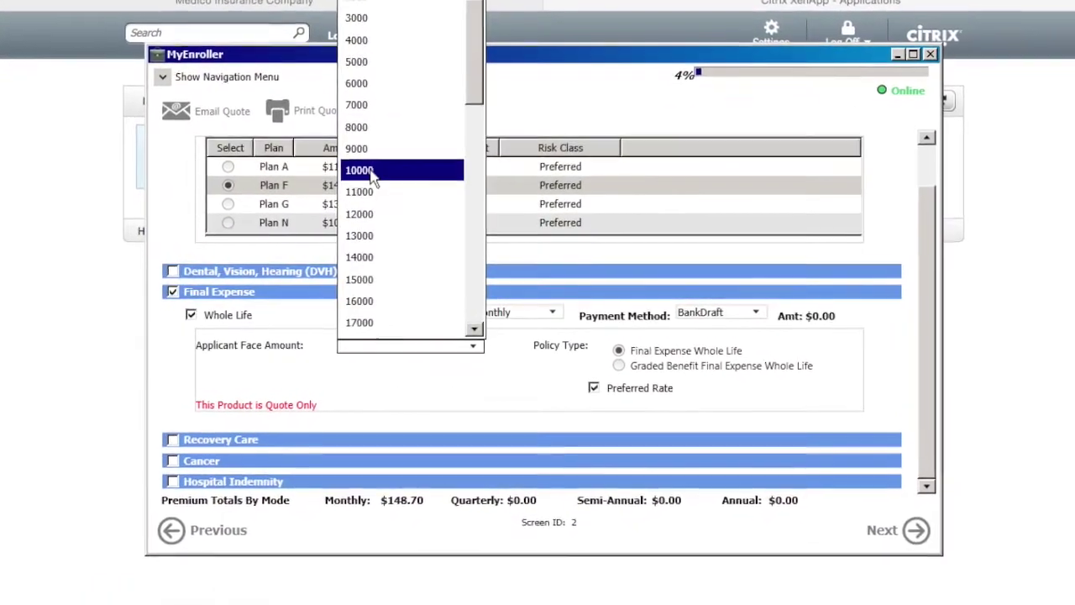
{"action": "left_click", "coordinate": [377, 175]}
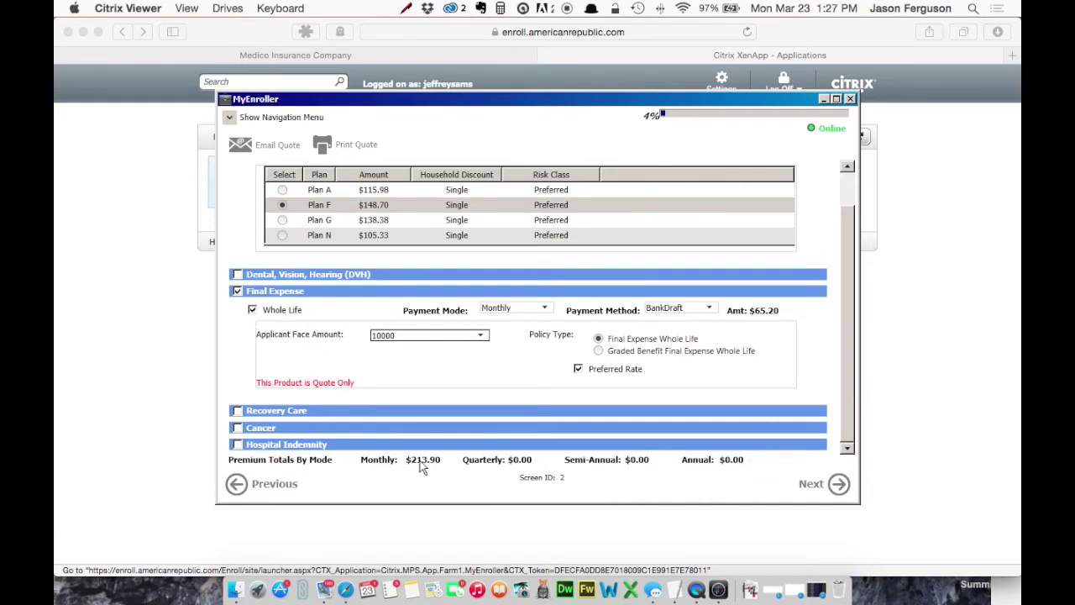
{"action": "left_click", "coordinate": [238, 291]}
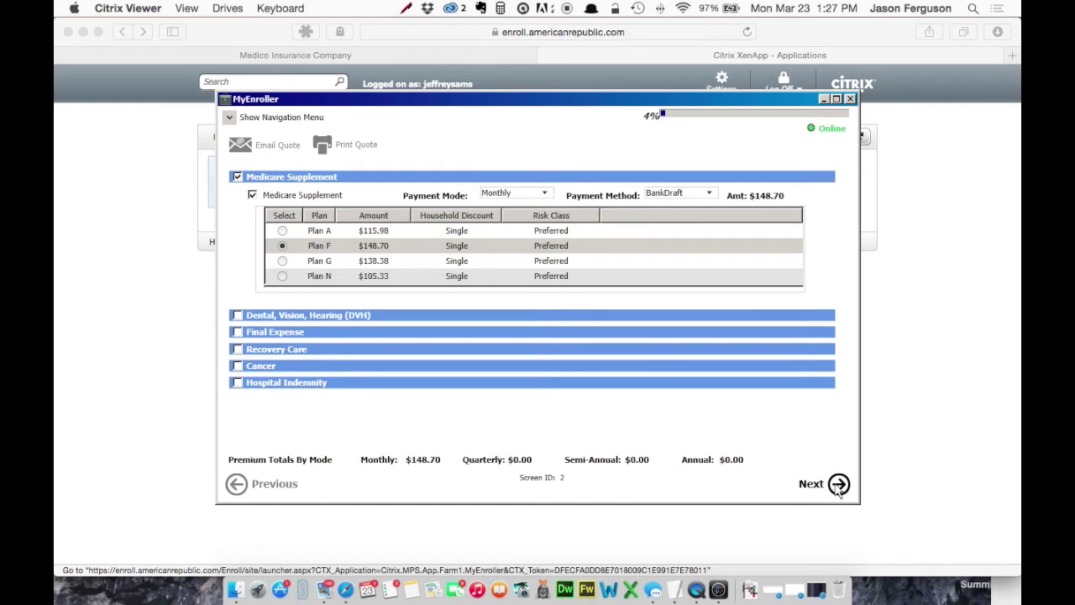
{"action": "left_click", "coordinate": [838, 489]}
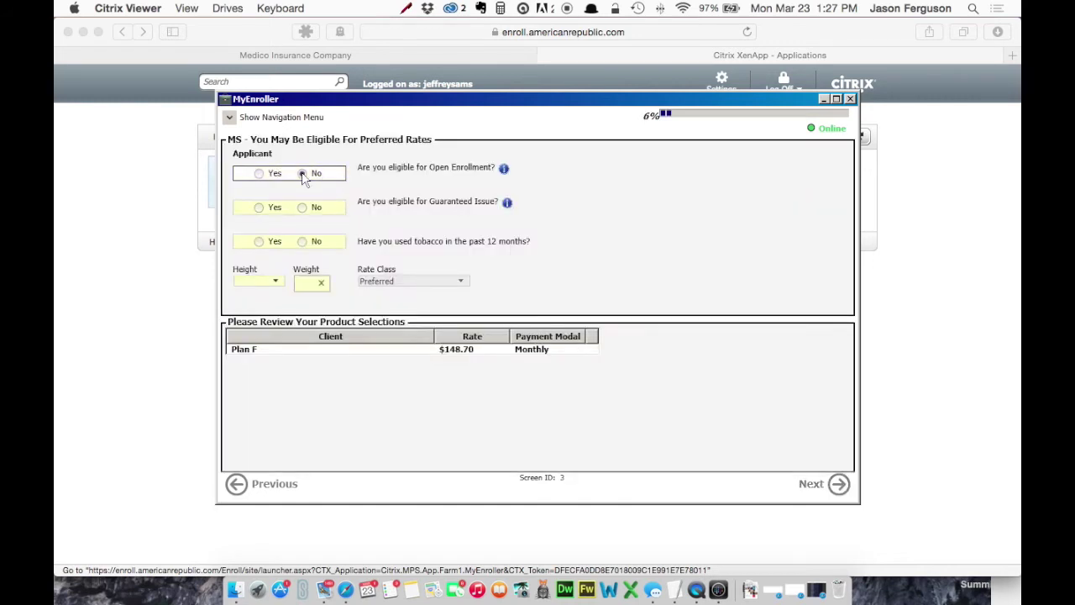
Step: Answer No to open enrollment and tobacco, set height 5' 10" and weight 190, and continue
{"action": "left_click", "coordinate": [302, 174]}
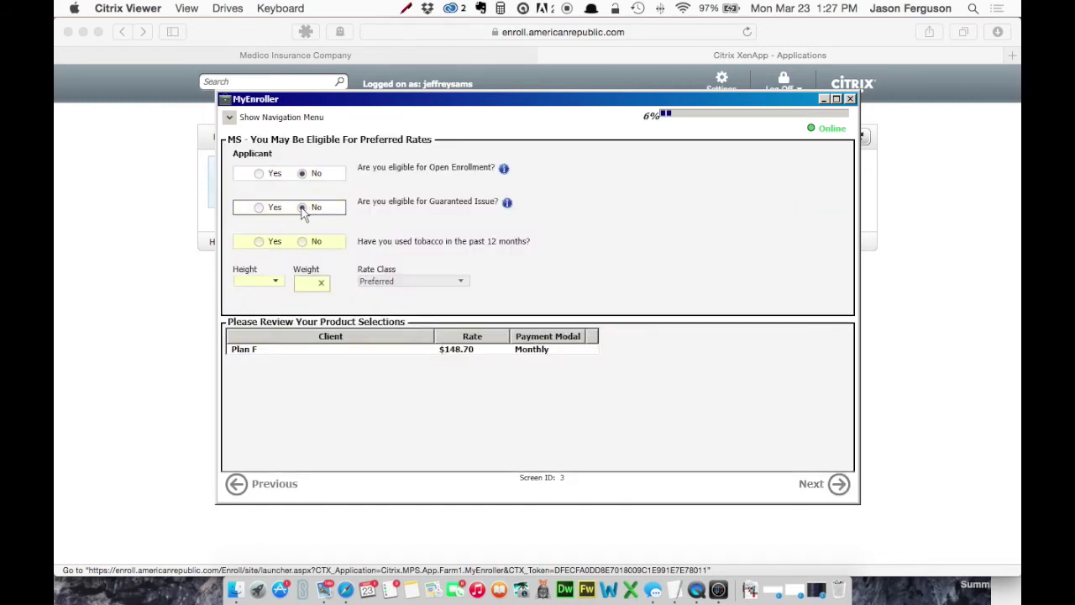
{"action": "left_click", "coordinate": [302, 242]}
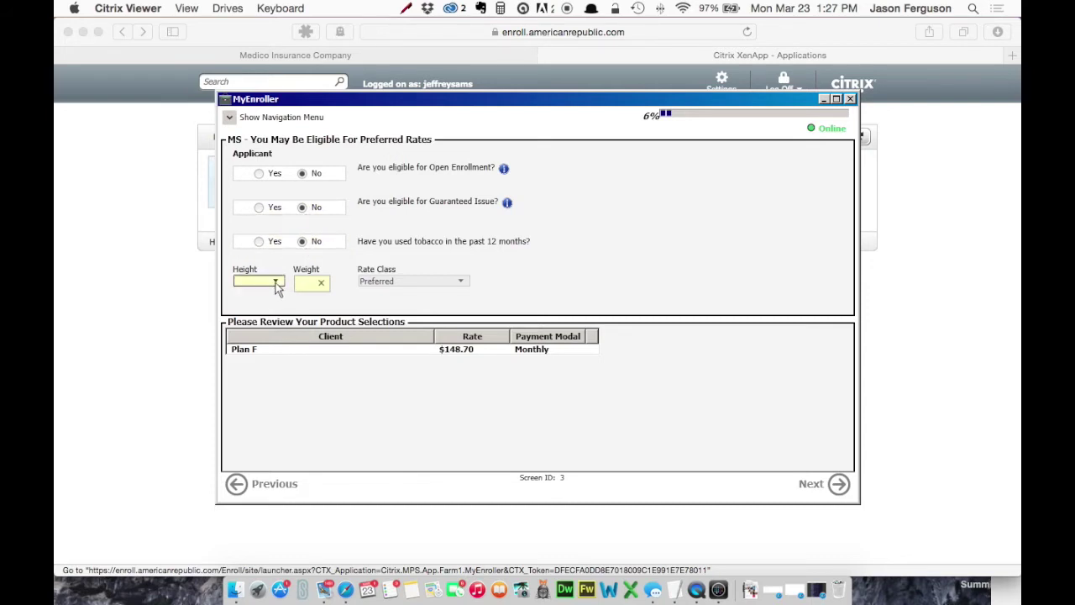
{"action": "left_click", "coordinate": [276, 283]}
{"action": "scroll", "coordinate": [246, 411], "scroll_direction": "down", "scroll_amount": 5}
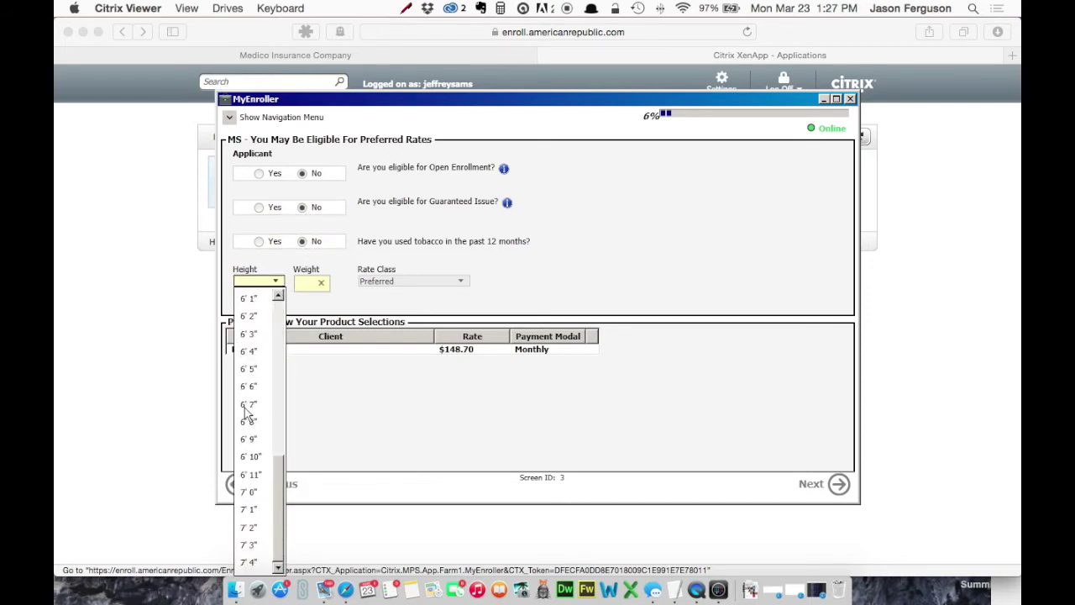
{"action": "left_click", "coordinate": [278, 296]}
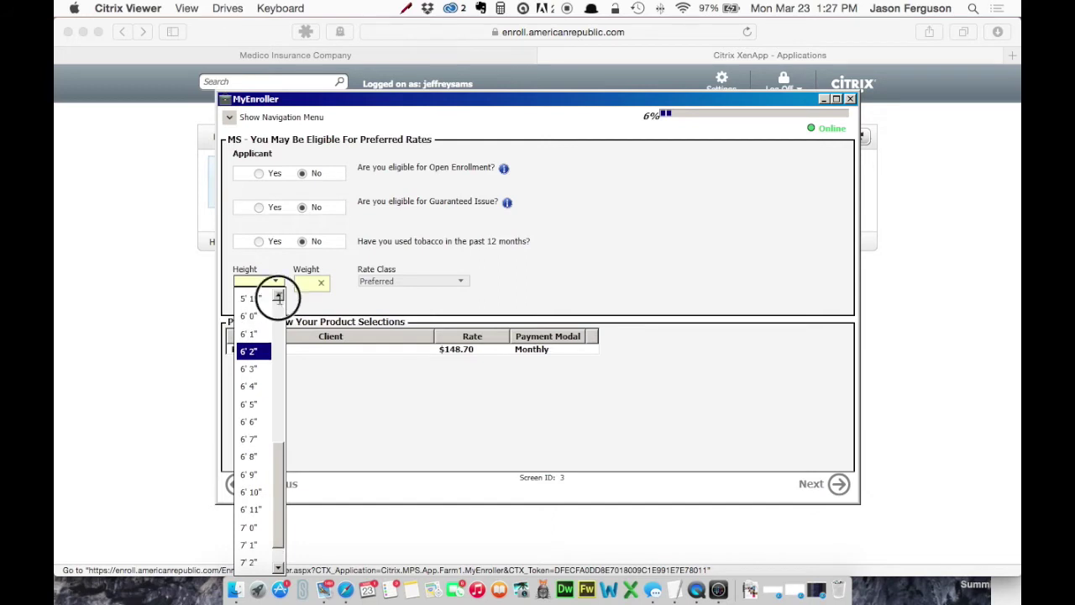
{"action": "left_click", "coordinate": [278, 296]}
{"action": "left_click", "coordinate": [252, 315]}
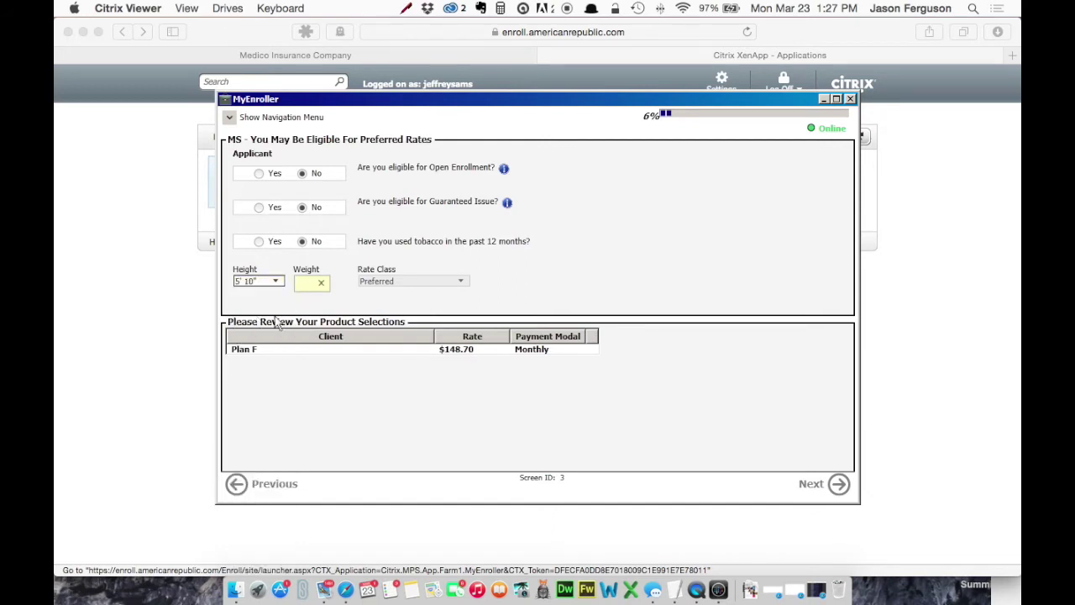
{"action": "left_click", "coordinate": [306, 284]}
{"action": "type", "text": "190"}
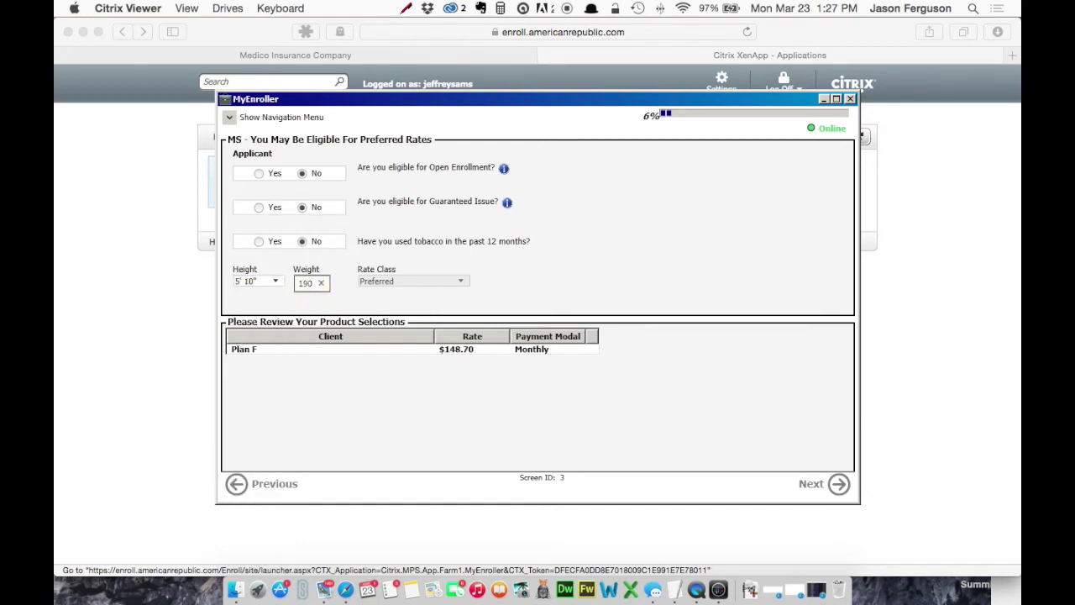
{"action": "left_click", "coordinate": [441, 448]}
{"action": "left_click", "coordinate": [838, 484]}
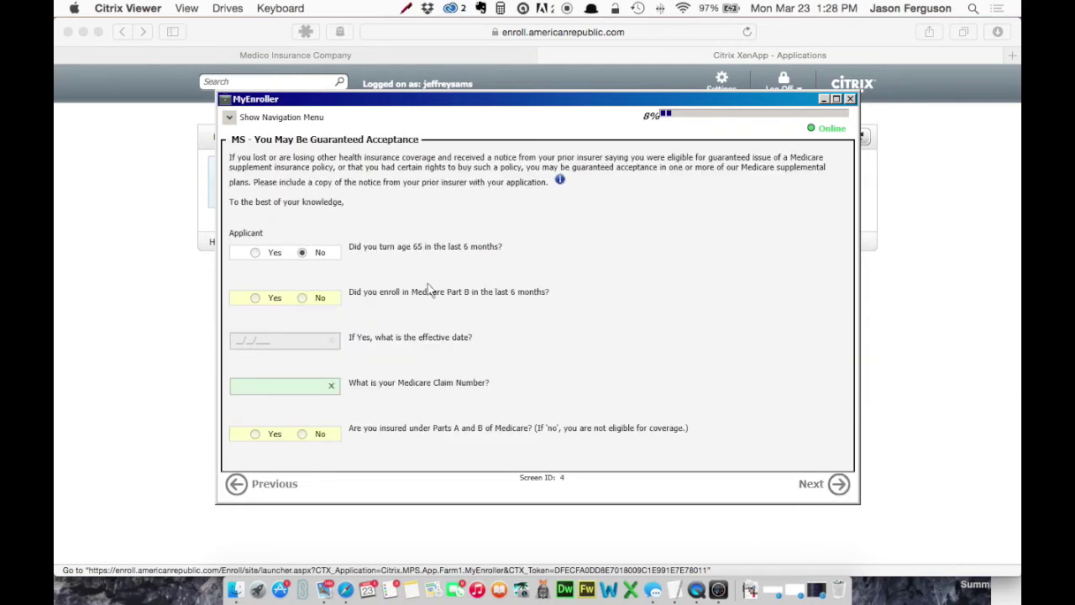
Step: Answer No to recent Part B enrollment, enter the Medicare claim number, confirm Parts A and B, and continue
{"action": "left_click", "coordinate": [301, 386]}
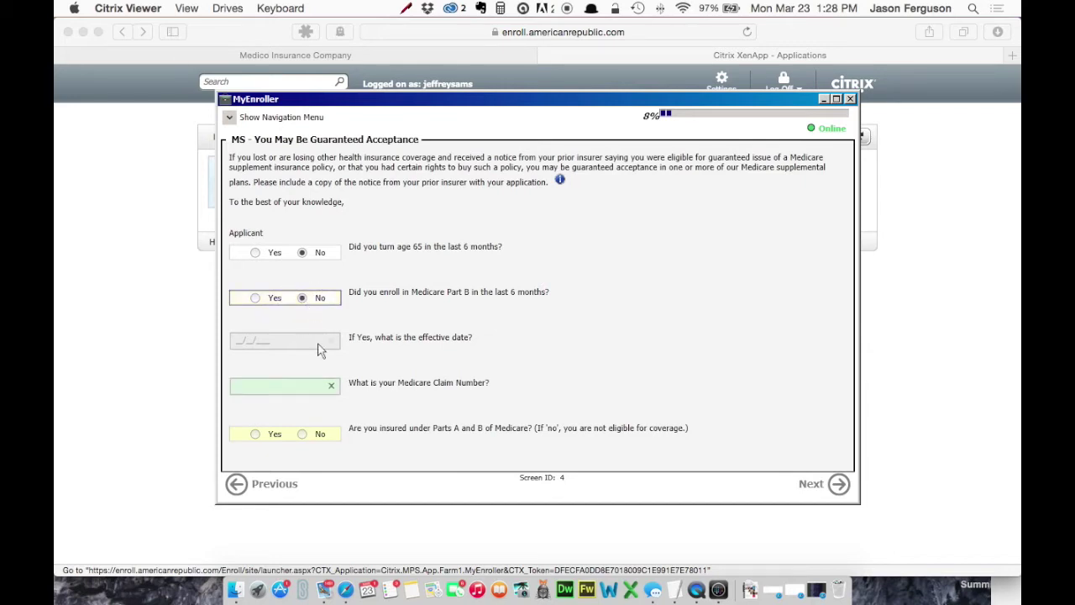
{"action": "left_click", "coordinate": [245, 342]}
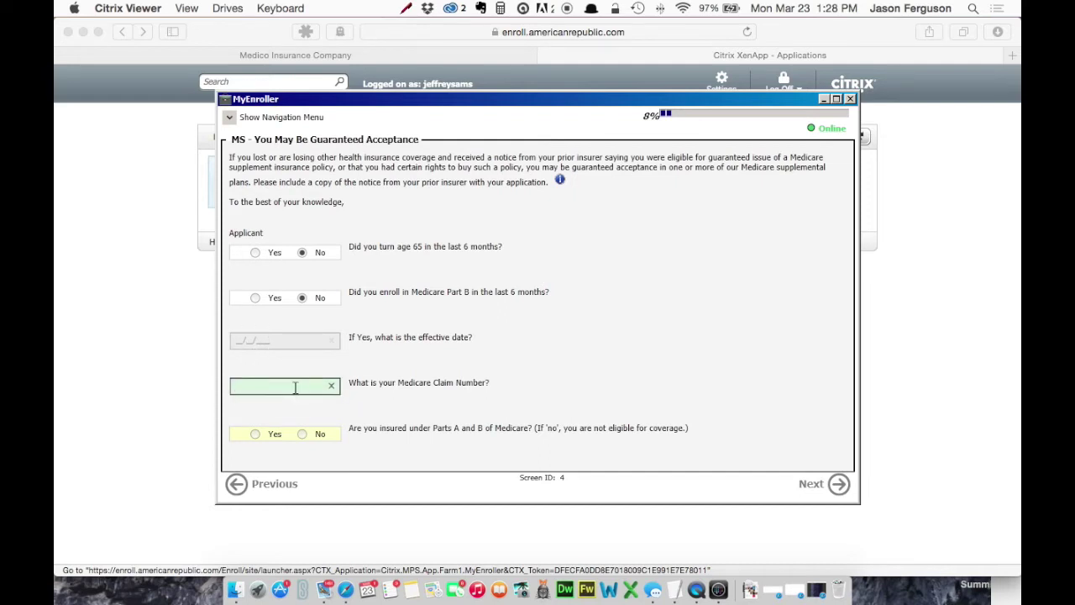
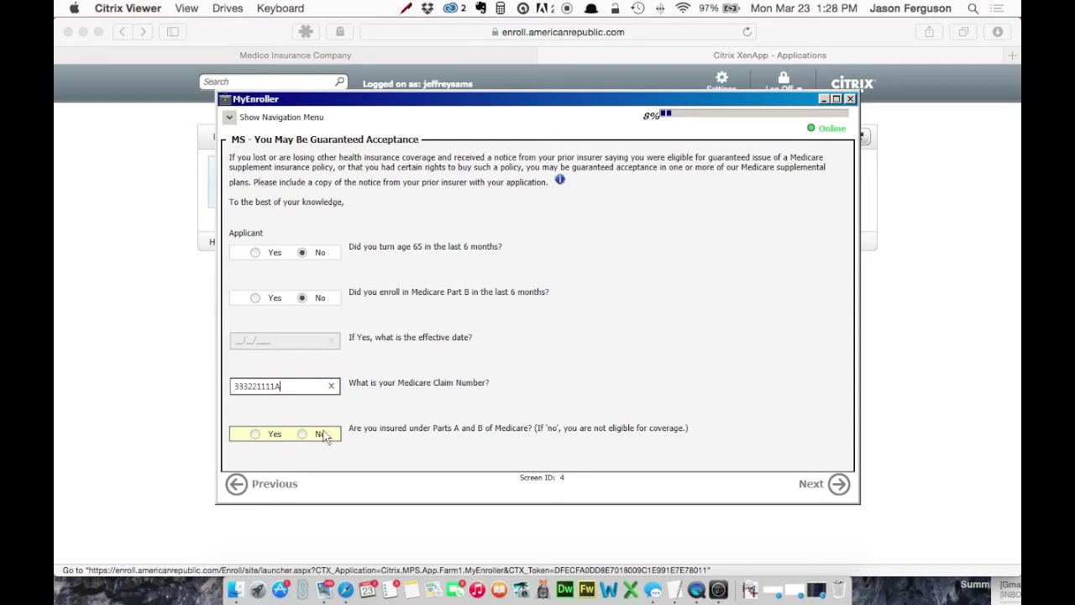
{"action": "left_click", "coordinate": [255, 433]}
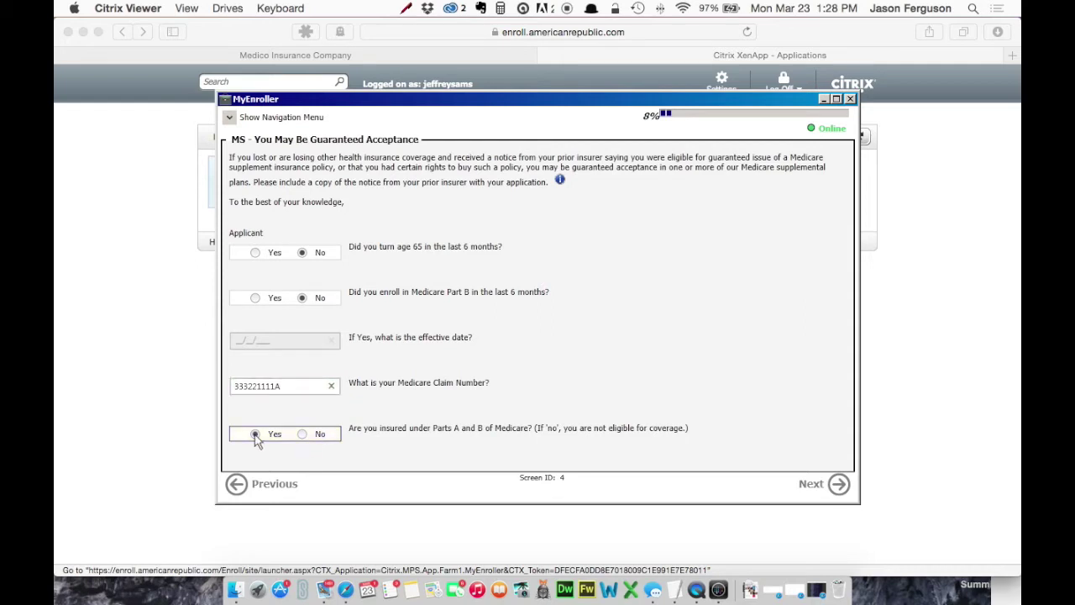
{"action": "left_click", "coordinate": [814, 486]}
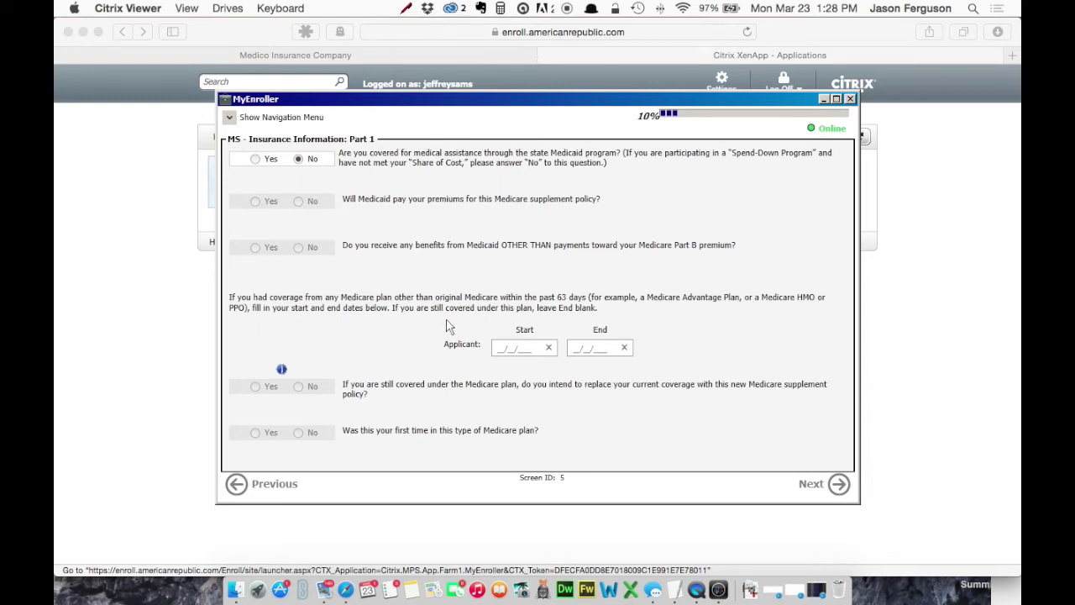
Step: Record an existing Blue Cross Blue Shield Plan F supplement policy in force that will be replaced
{"action": "left_click", "coordinate": [499, 348]}
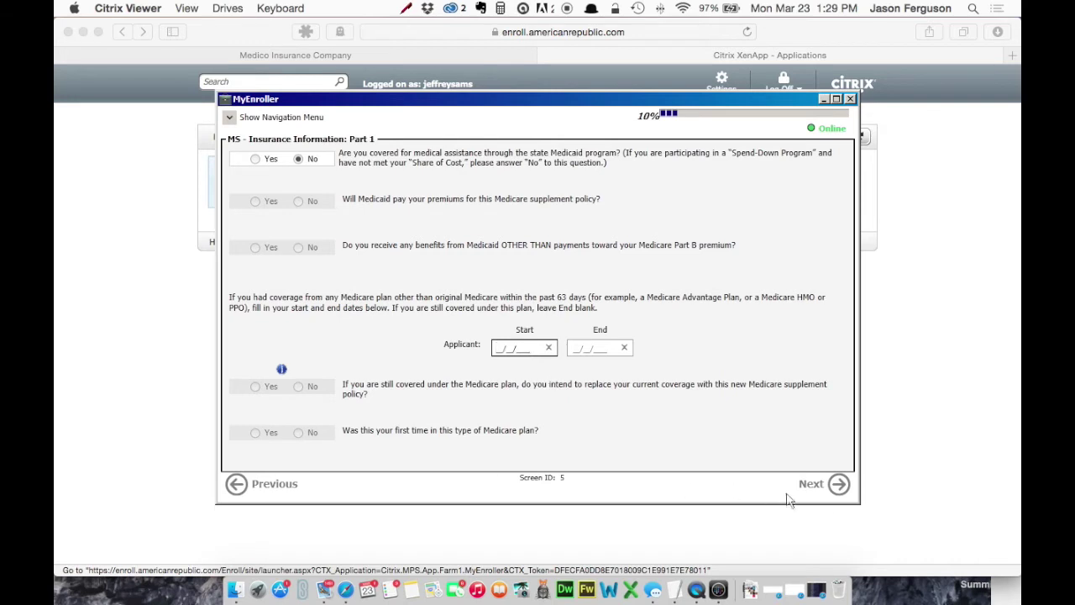
{"action": "left_click", "coordinate": [836, 487]}
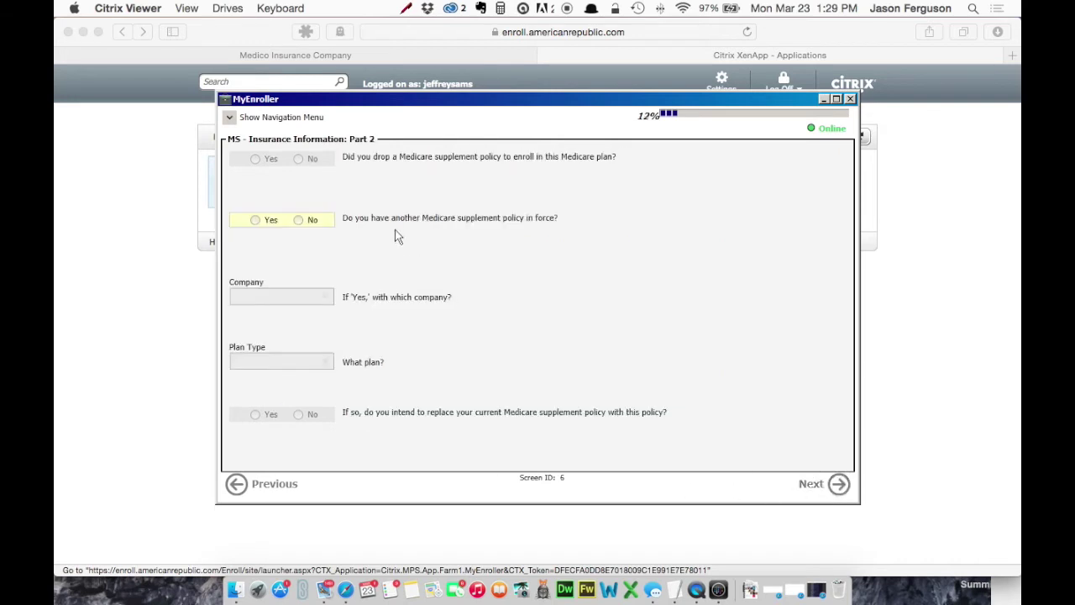
{"action": "left_click", "coordinate": [255, 221]}
{"action": "left_click", "coordinate": [286, 296]}
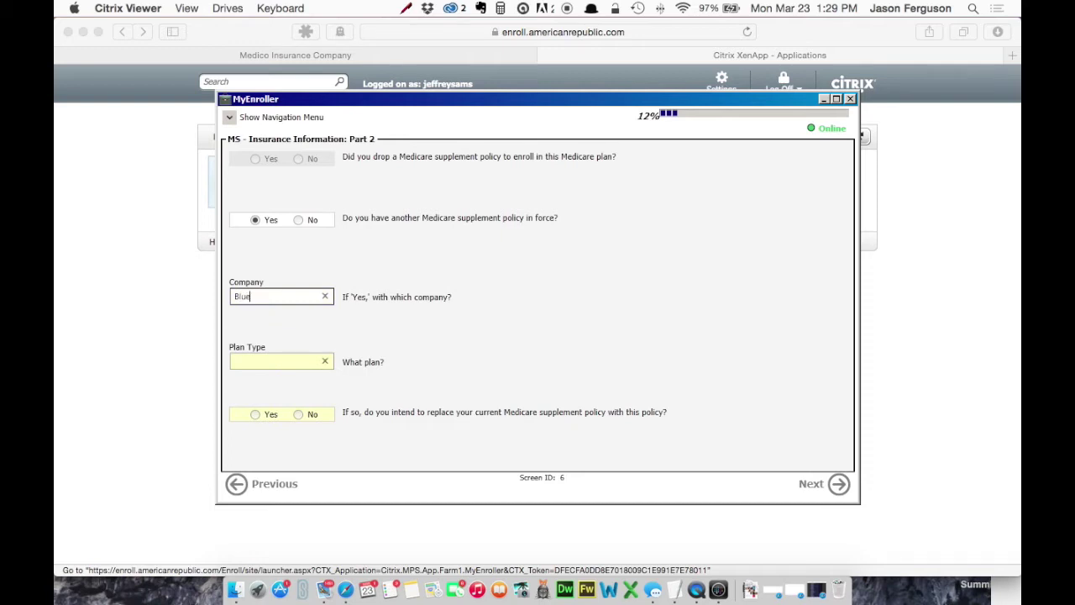
{"action": "type", "text": "Blue Cross Blue Shield"}
{"action": "left_click", "coordinate": [280, 363]}
{"action": "type", "text": "F"}
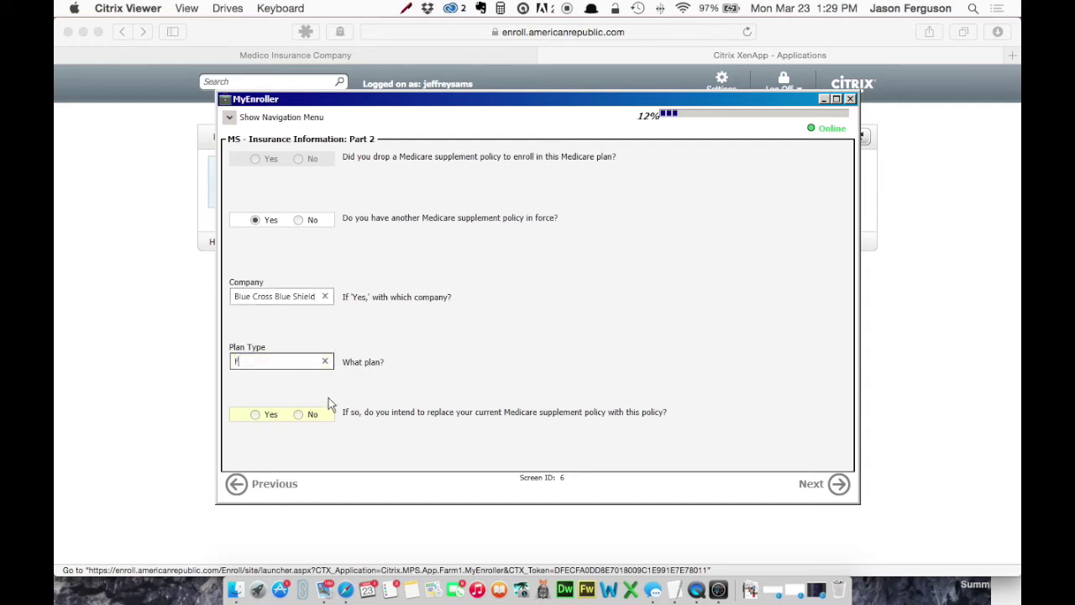
{"action": "left_click", "coordinate": [256, 415]}
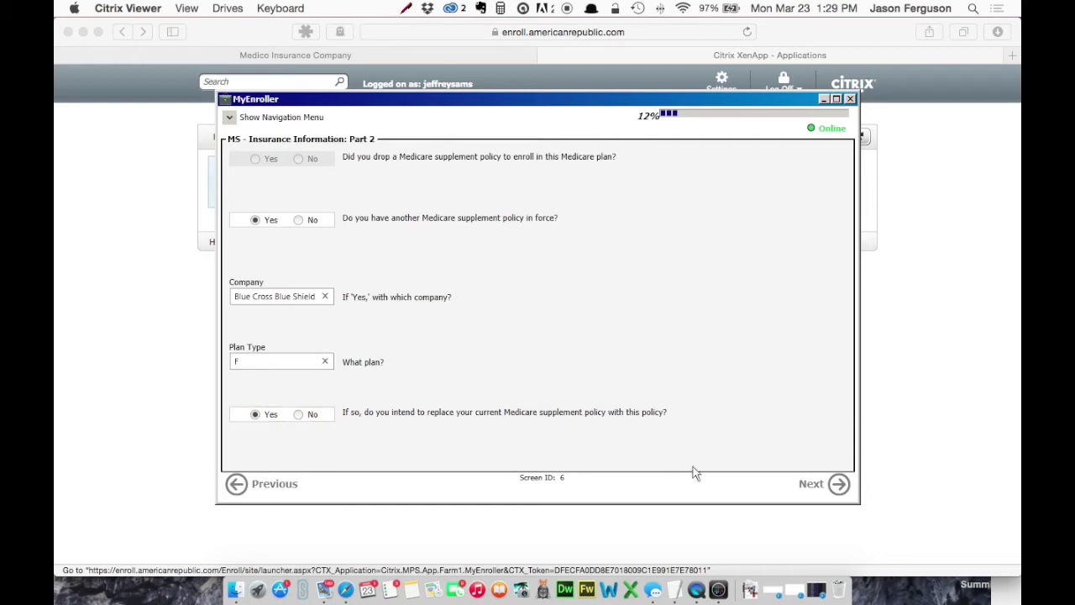
{"action": "left_click", "coordinate": [818, 486]}
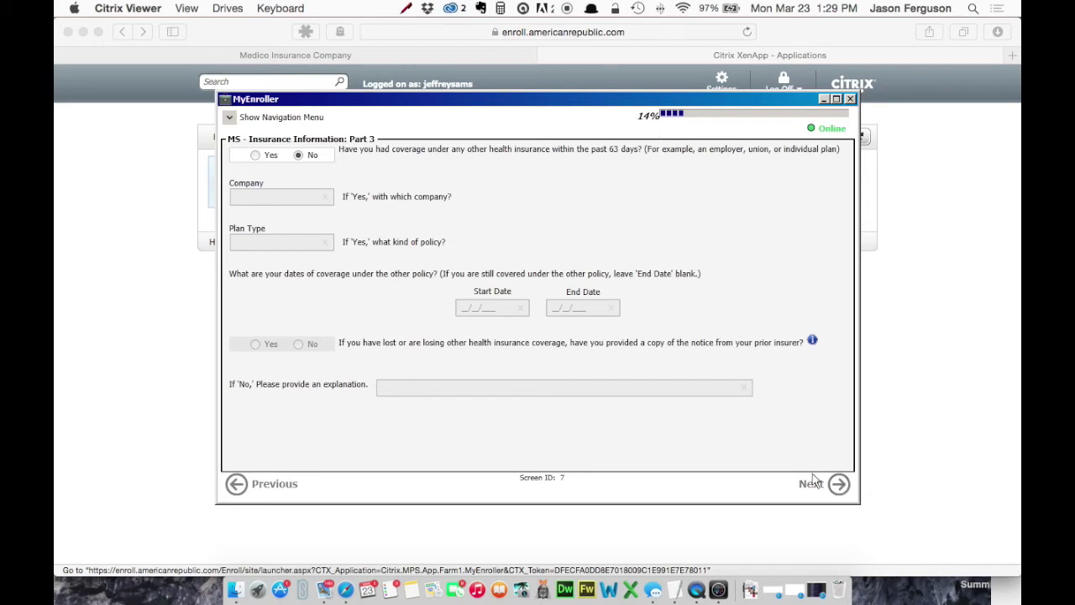
Step: Answer None to both sold-policy questions and No to replacing other health coverage
{"action": "left_click", "coordinate": [838, 485]}
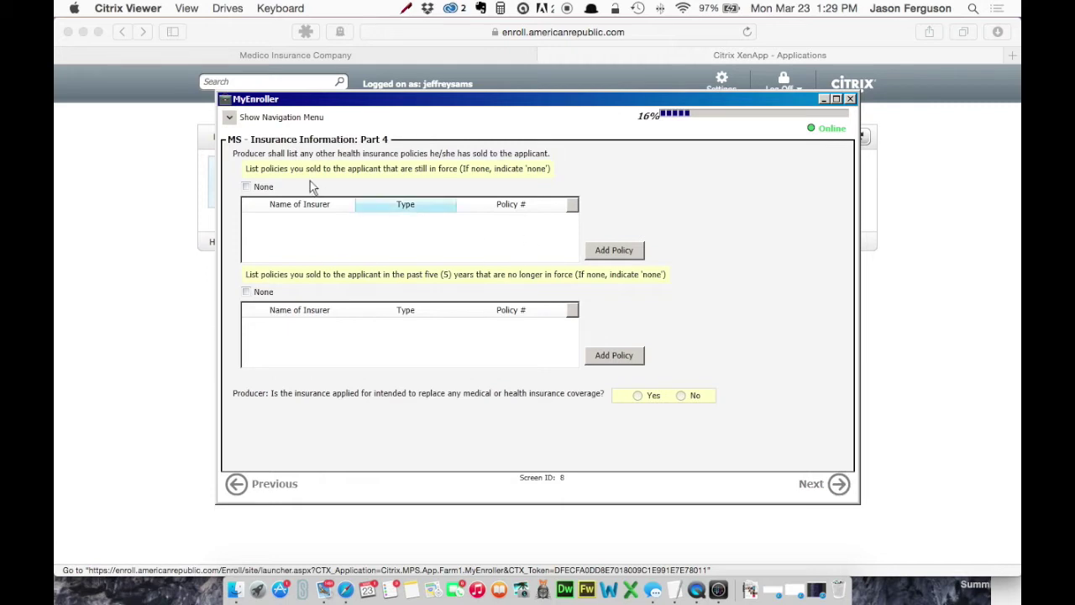
{"action": "left_click", "coordinate": [622, 253]}
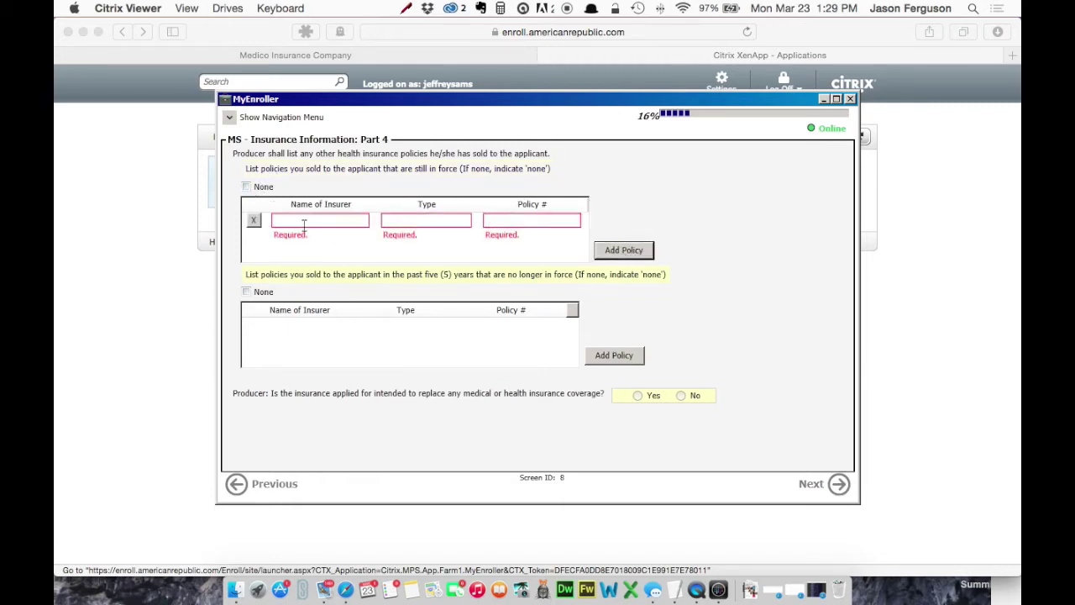
{"action": "left_click", "coordinate": [253, 220]}
{"action": "left_click", "coordinate": [246, 187]}
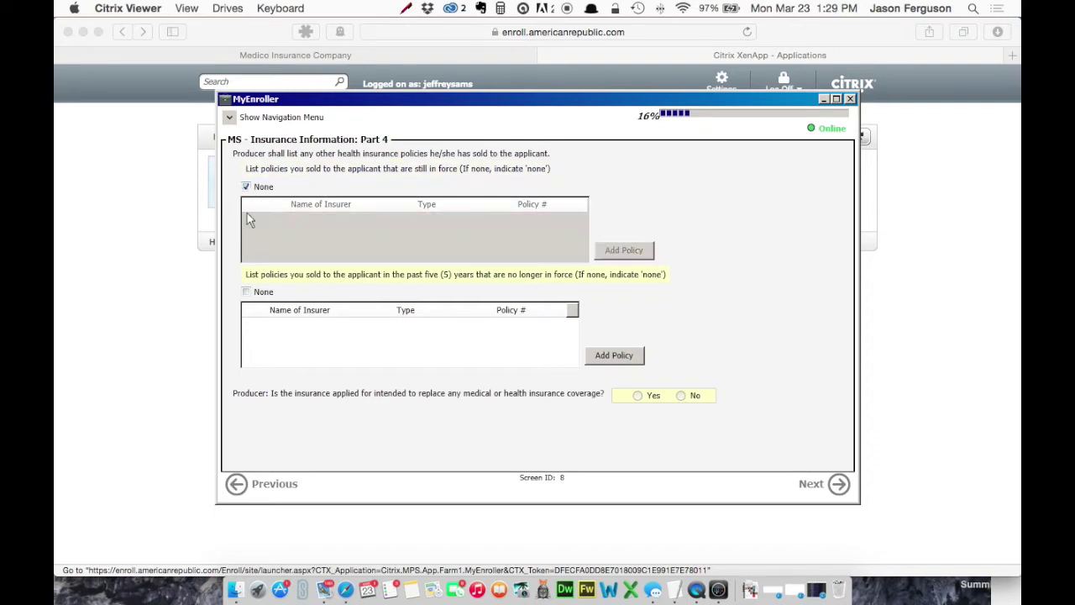
{"action": "left_click", "coordinate": [246, 292]}
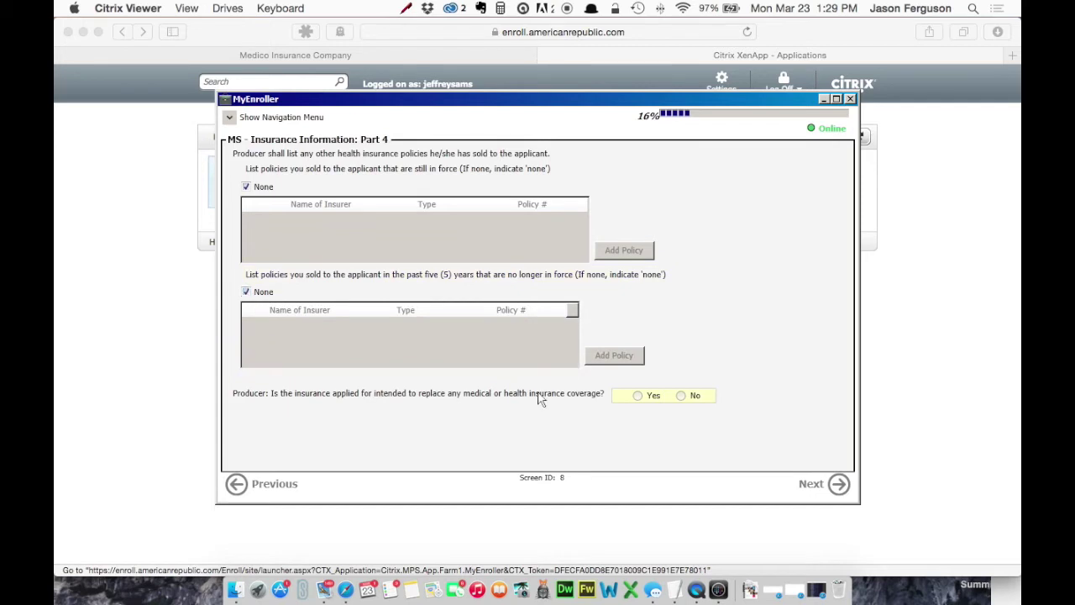
{"action": "left_click", "coordinate": [683, 396]}
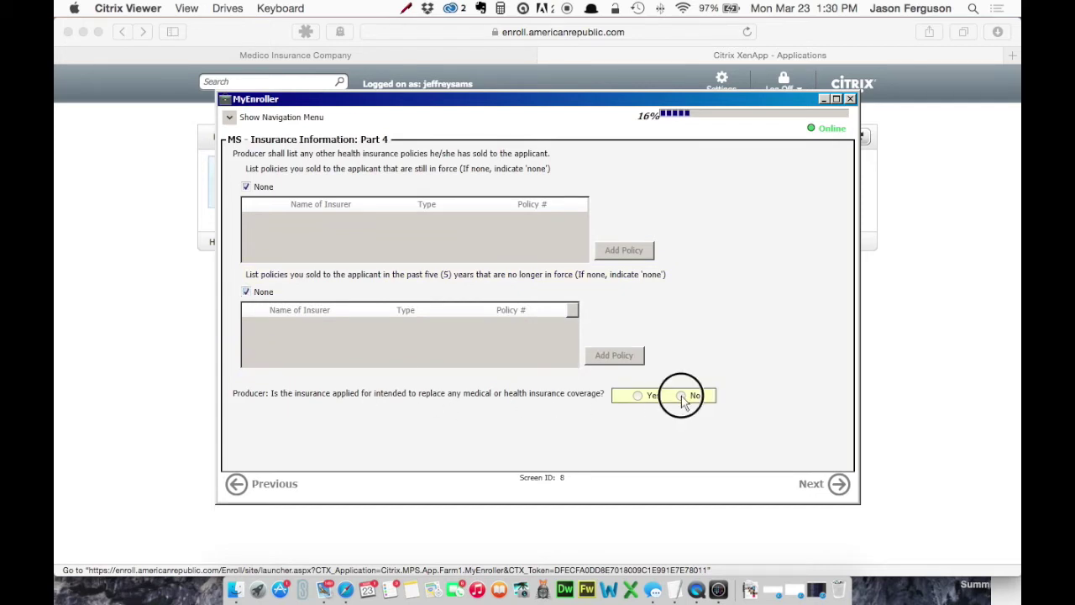
{"action": "left_click", "coordinate": [837, 490]}
Step: Enter existing insurer BCBS expiring 04/01/2015, then hospital benefit amounts 1260, 315 and 630
{"action": "left_click", "coordinate": [370, 173]}
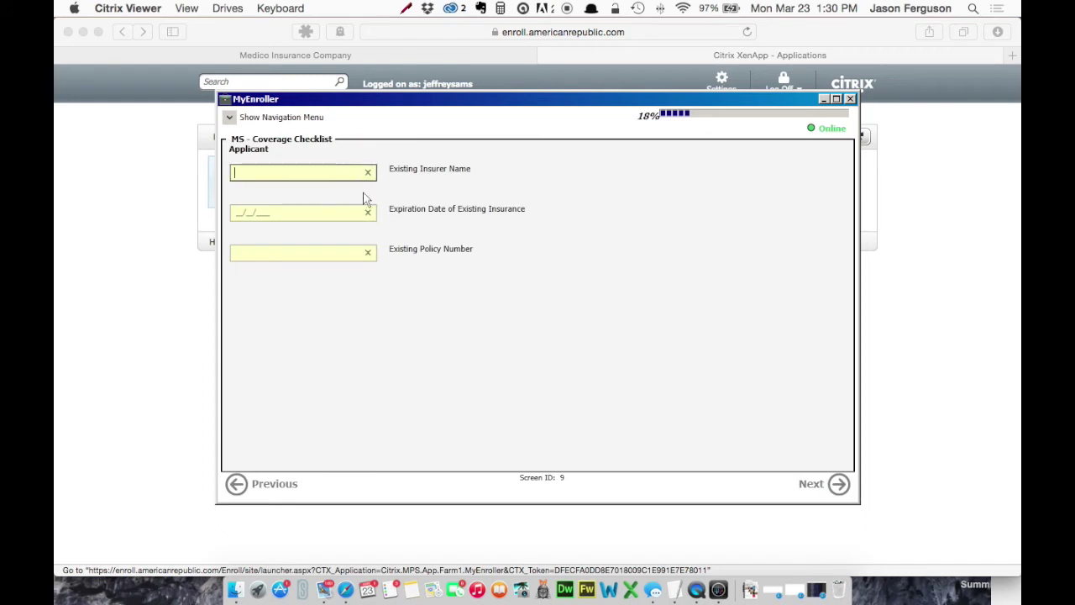
{"action": "type", "text": "BCBS"}
{"action": "left_click", "coordinate": [314, 212]}
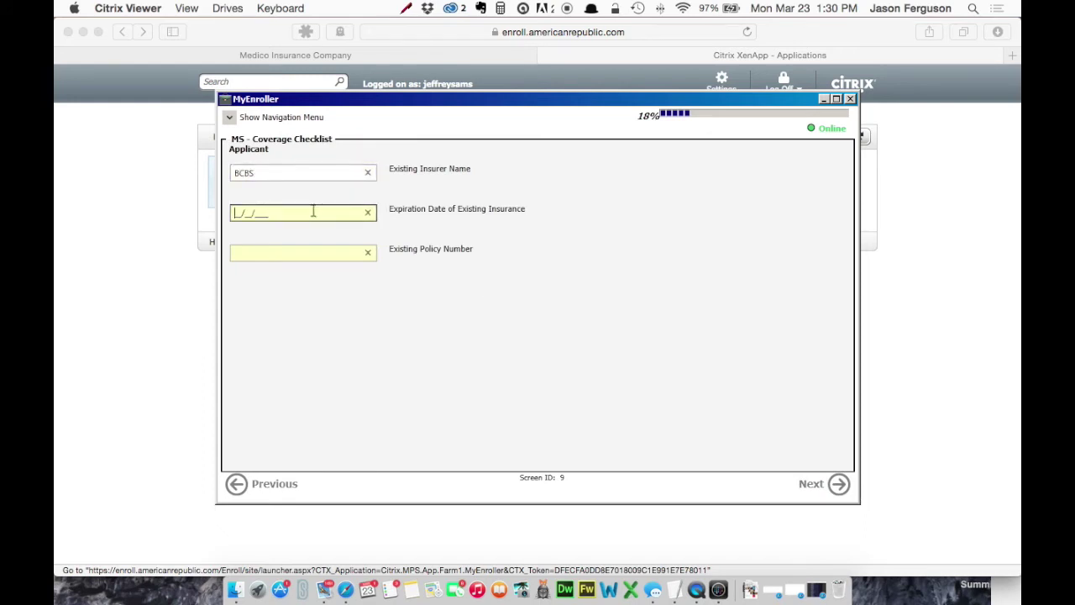
{"action": "type", "text": "0401"}
{"action": "key", "text": "Tab"}
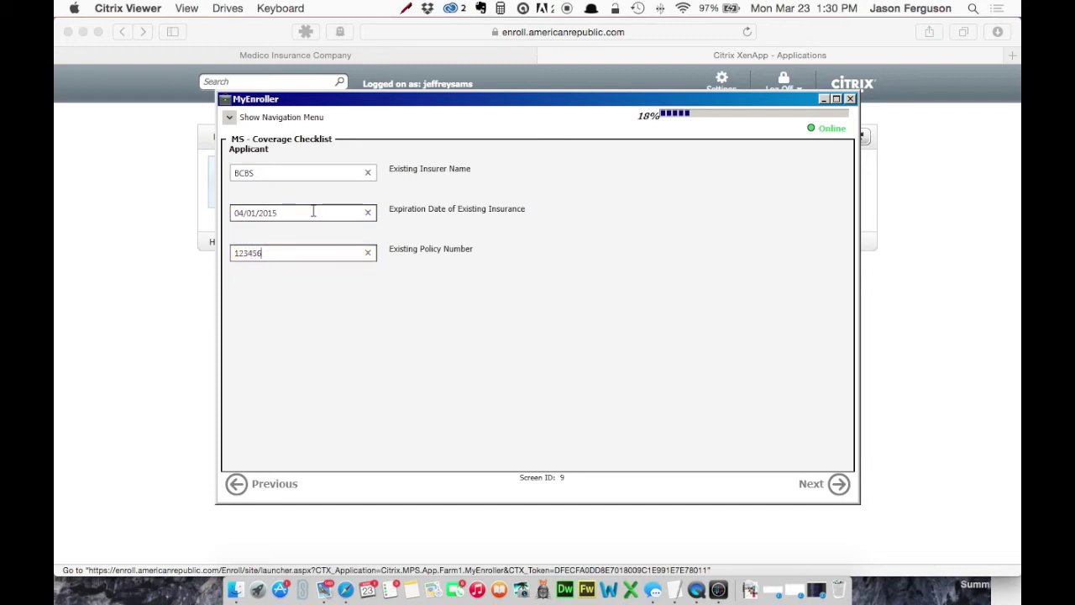
{"action": "left_click", "coordinate": [811, 484]}
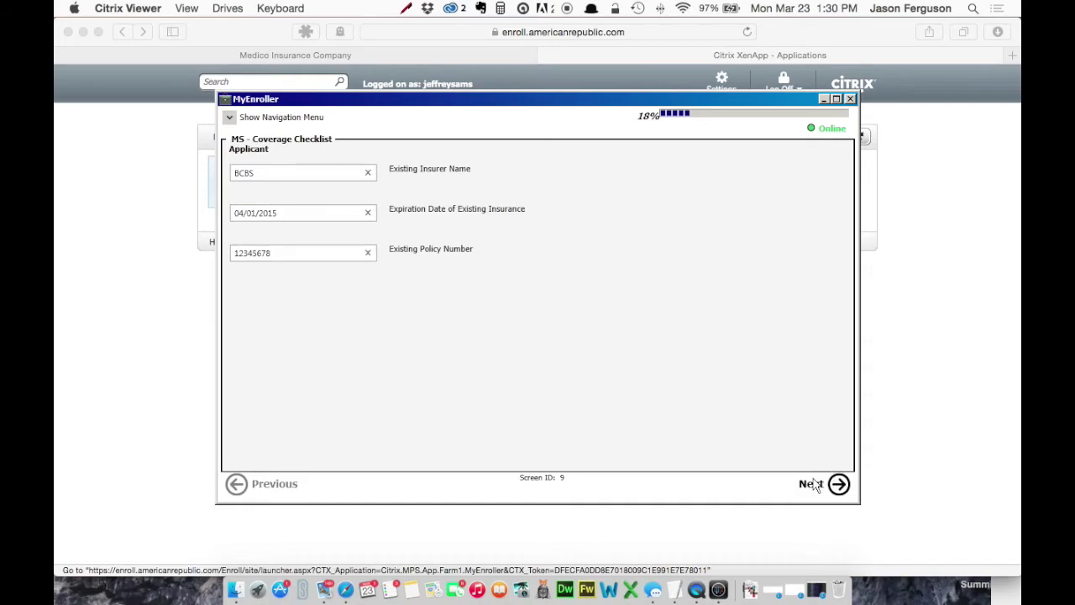
{"action": "left_click", "coordinate": [314, 198]}
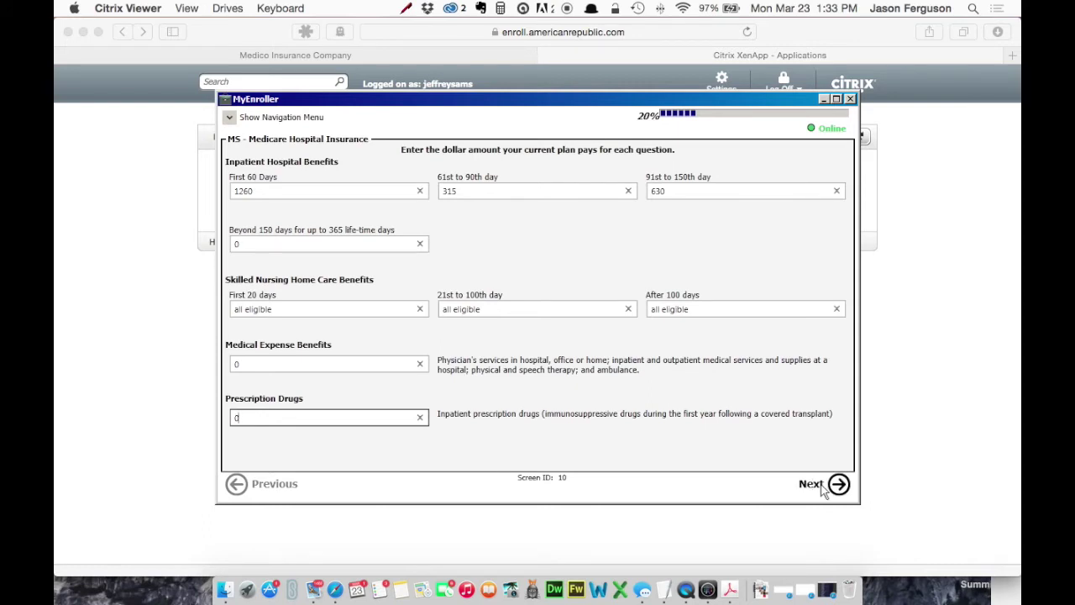
{"action": "left_click", "coordinate": [811, 484]}
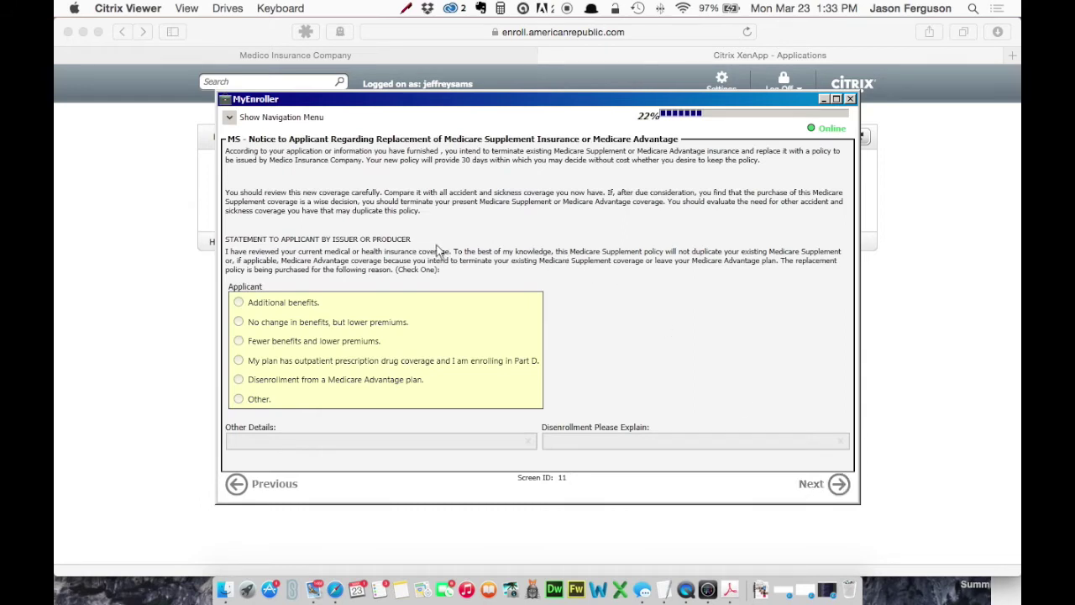
Step: Choose 'No change in benefits, but lower premiums' as the replacement reason and continue
{"action": "left_click", "coordinate": [239, 323]}
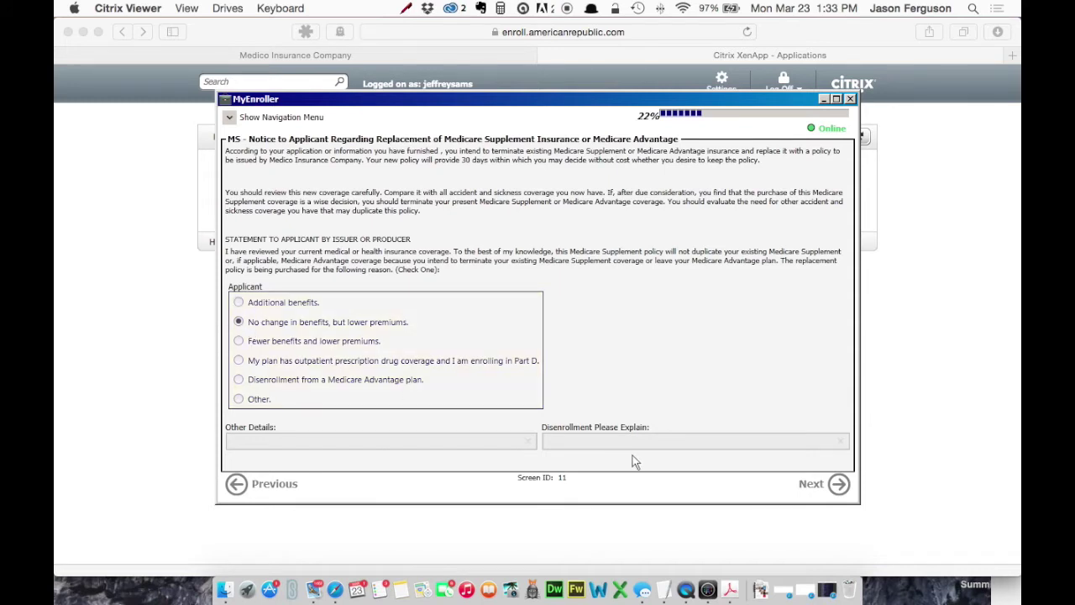
{"action": "left_click", "coordinate": [828, 493]}
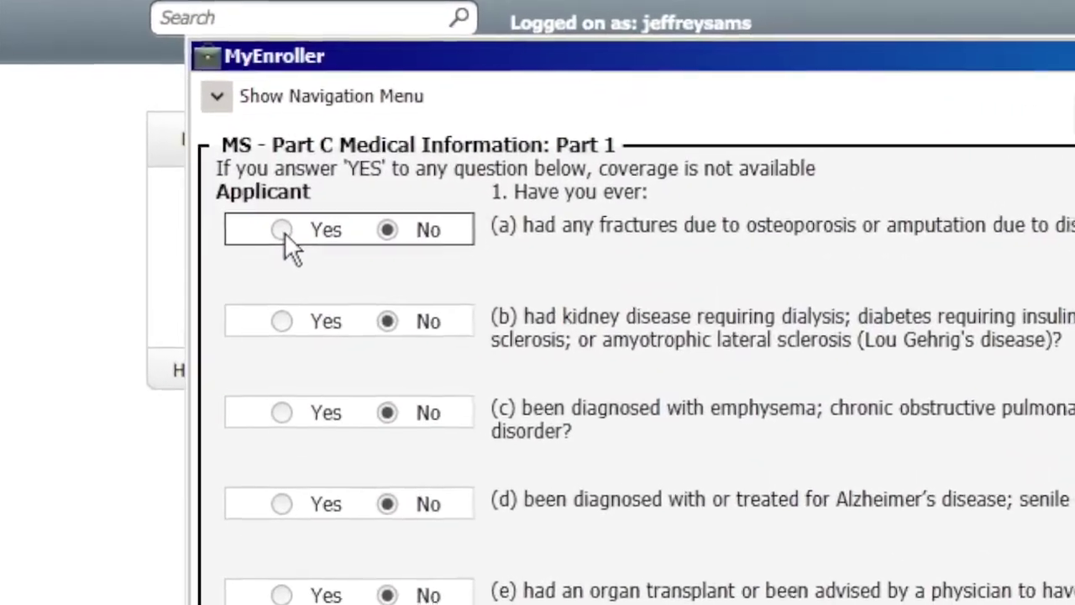
Step: Answer No to the fractures and hospitalization questions on both Part C pages
{"action": "left_click", "coordinate": [278, 223]}
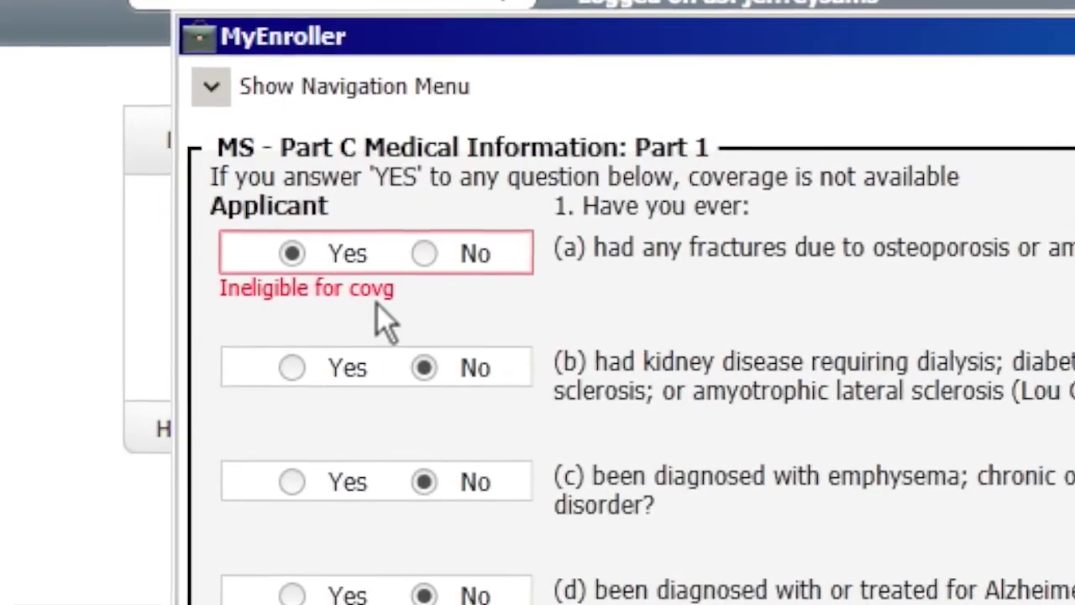
{"action": "left_click", "coordinate": [417, 249]}
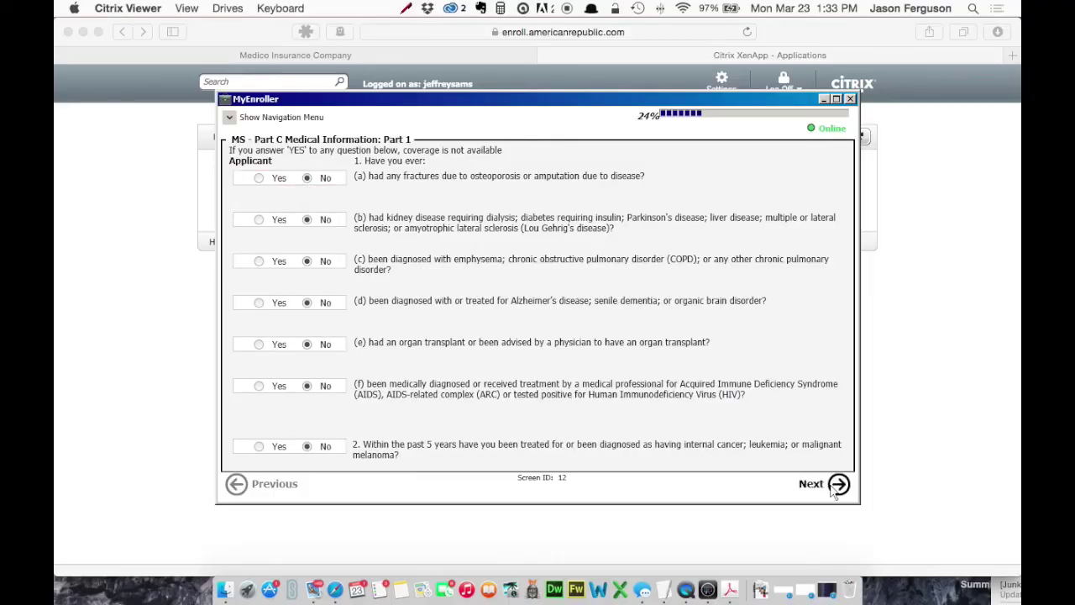
{"action": "left_click", "coordinate": [834, 493]}
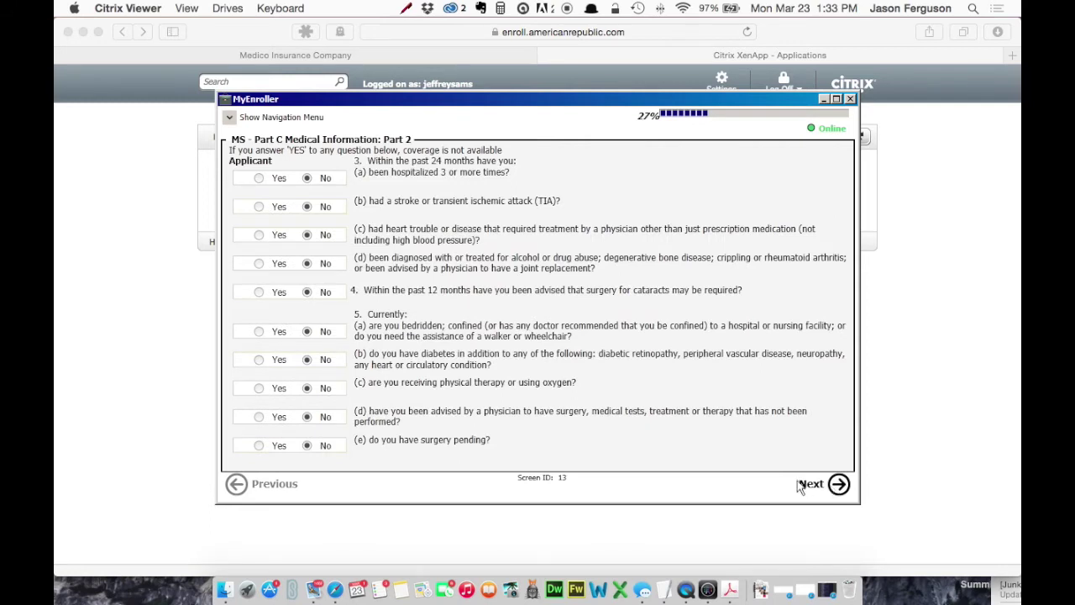
{"action": "left_click", "coordinate": [259, 178]}
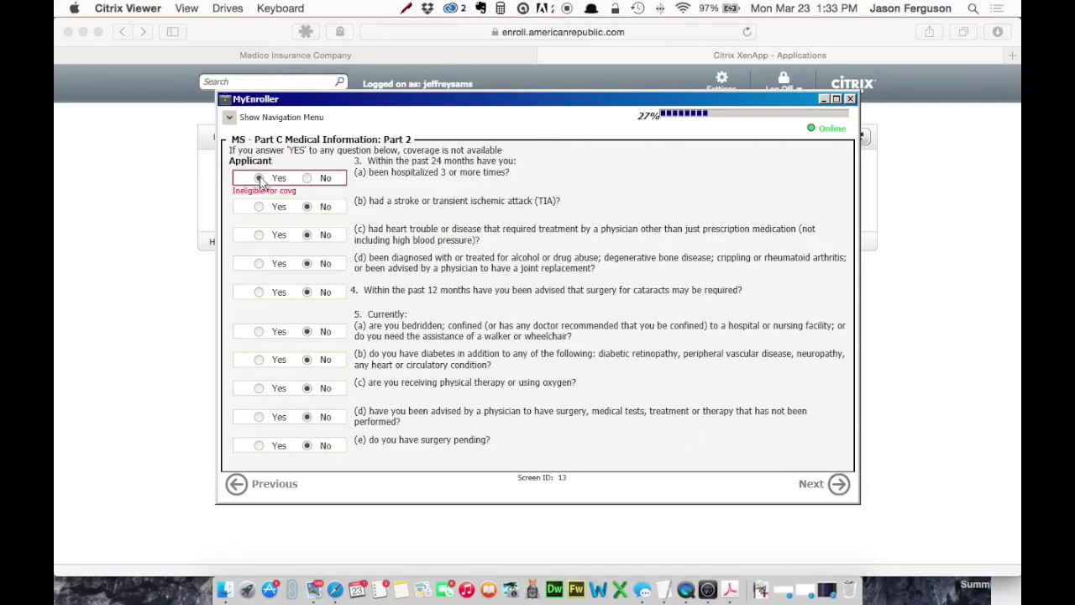
{"action": "left_click", "coordinate": [306, 177]}
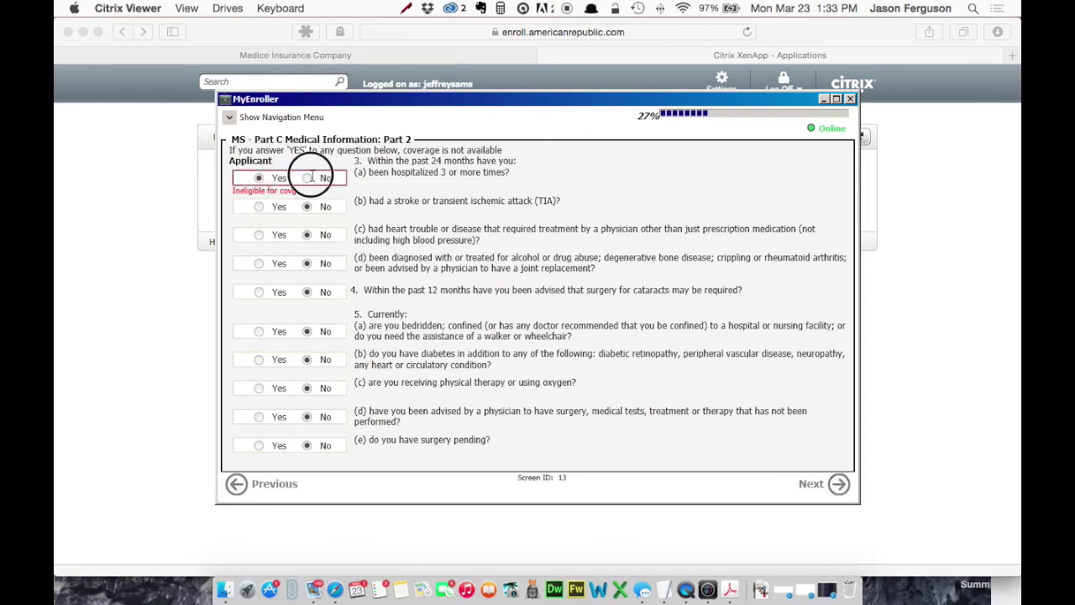
{"action": "left_click", "coordinate": [837, 485]}
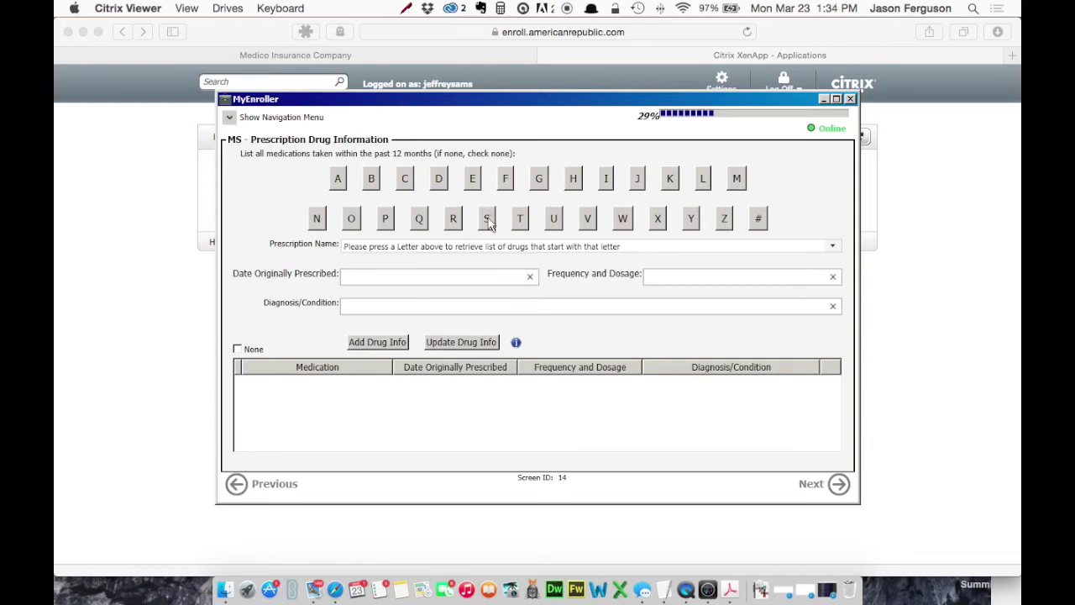
Step: Select simvastatin from the S prescription drug list
{"action": "left_click", "coordinate": [488, 221]}
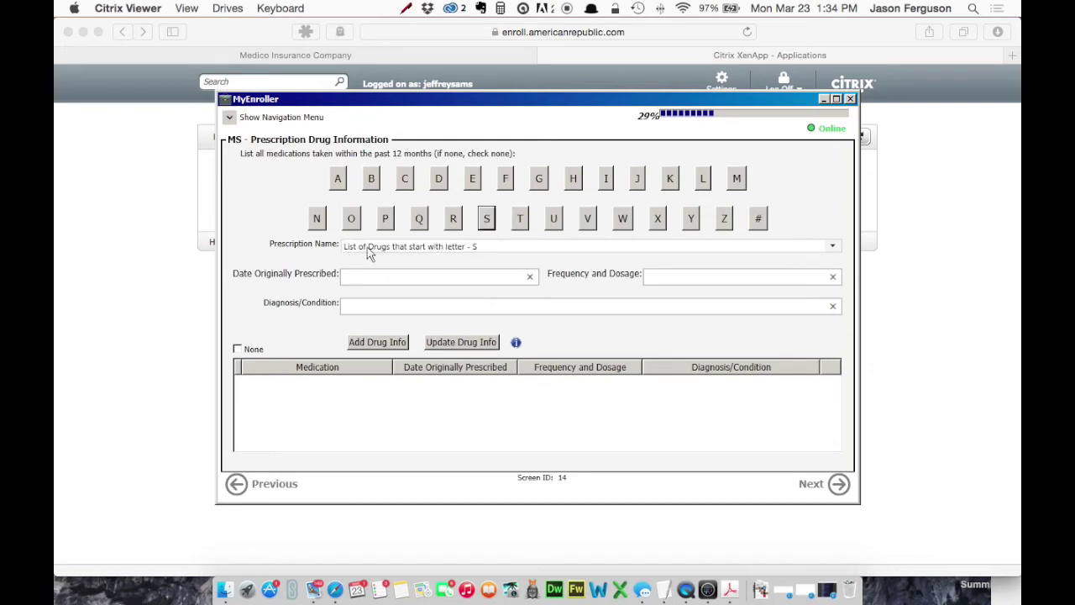
{"action": "left_click", "coordinate": [833, 246]}
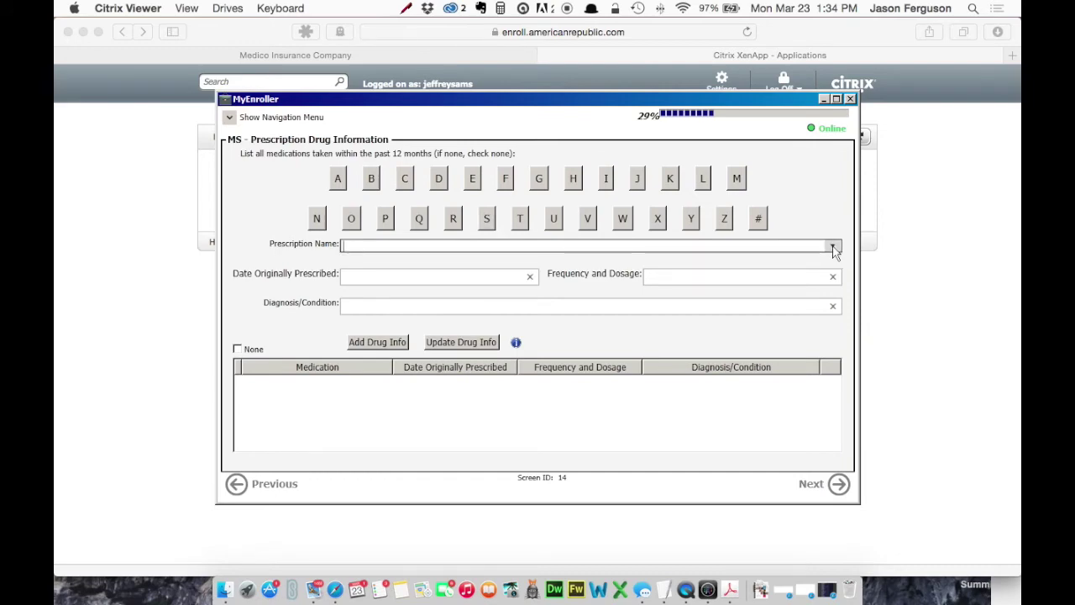
{"action": "left_click", "coordinate": [833, 246]}
{"action": "scroll", "coordinate": [391, 393], "scroll_direction": "down", "scroll_amount": 4}
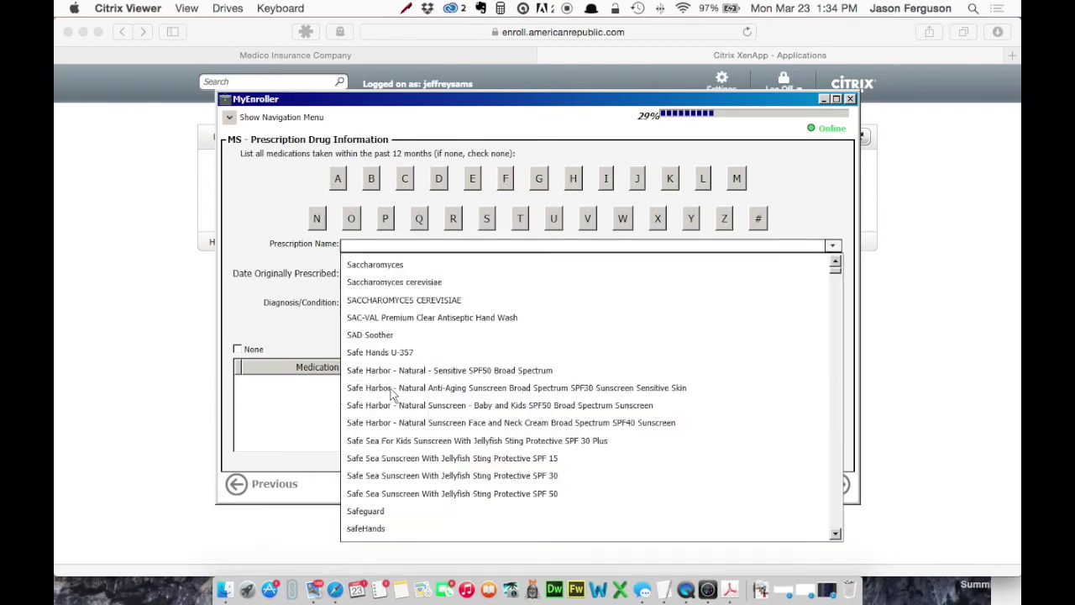
{"action": "scroll", "coordinate": [391, 393], "scroll_direction": "down", "scroll_amount": 15}
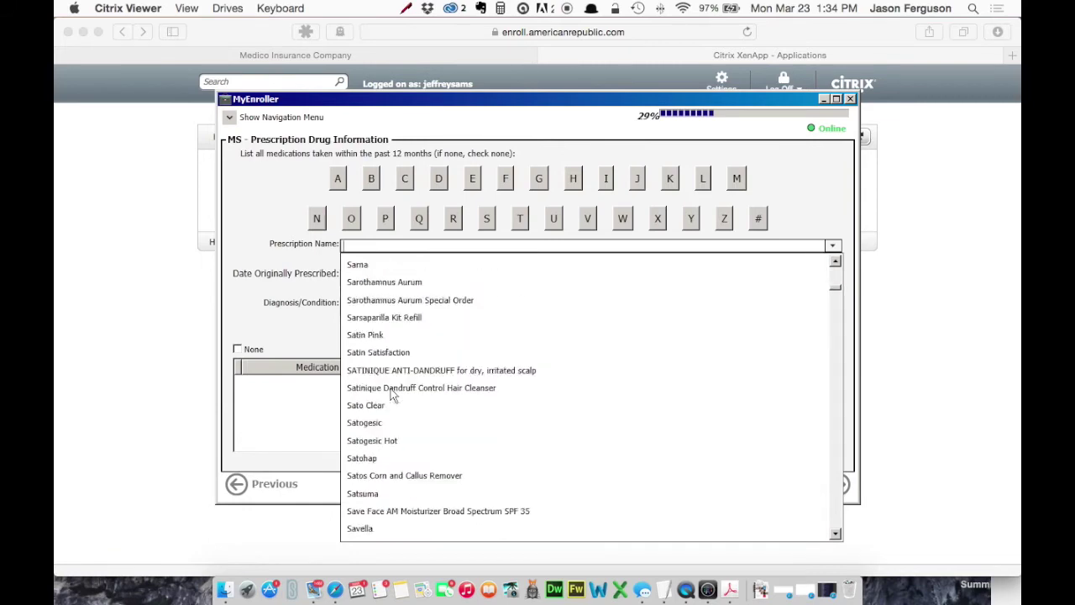
{"action": "scroll", "coordinate": [391, 393], "scroll_direction": "down", "scroll_amount": 15}
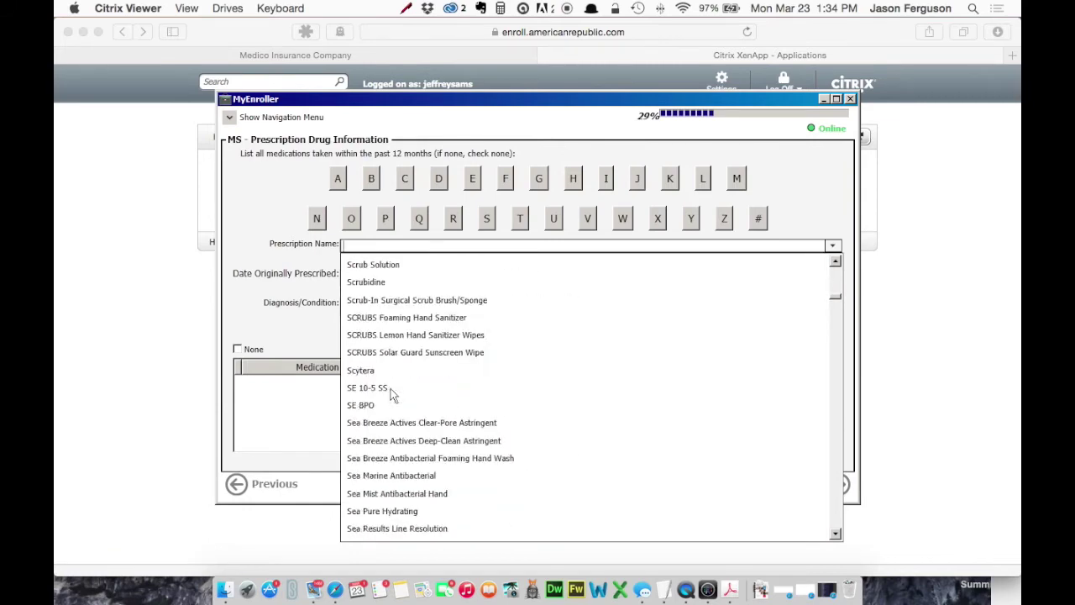
{"action": "scroll", "coordinate": [390, 393], "scroll_direction": "down", "scroll_amount": 12}
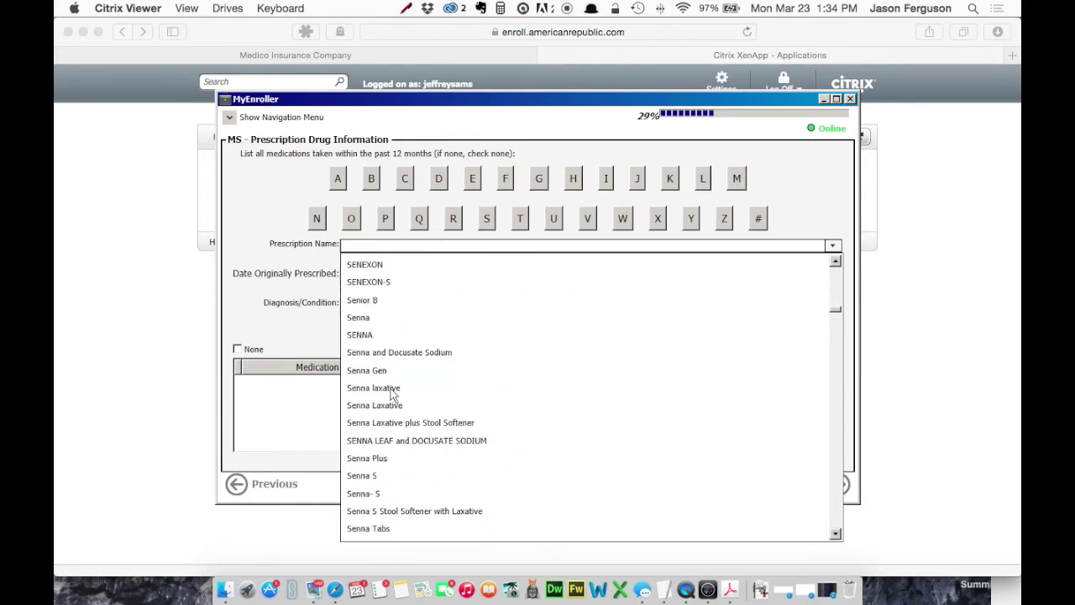
{"action": "type", "text": "SIM"}
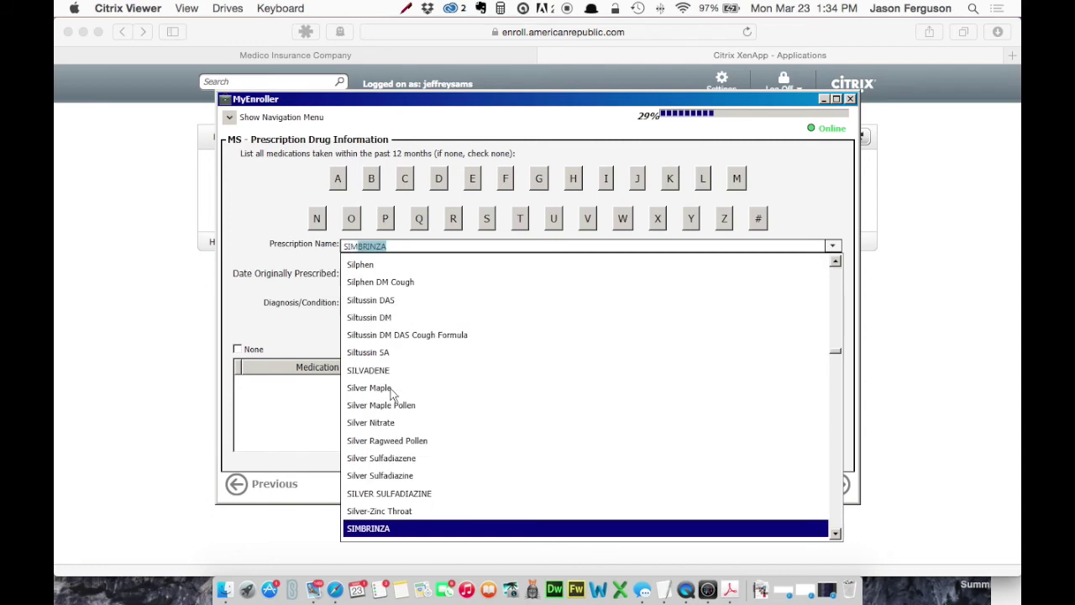
{"action": "type", "text": "vastatin"}
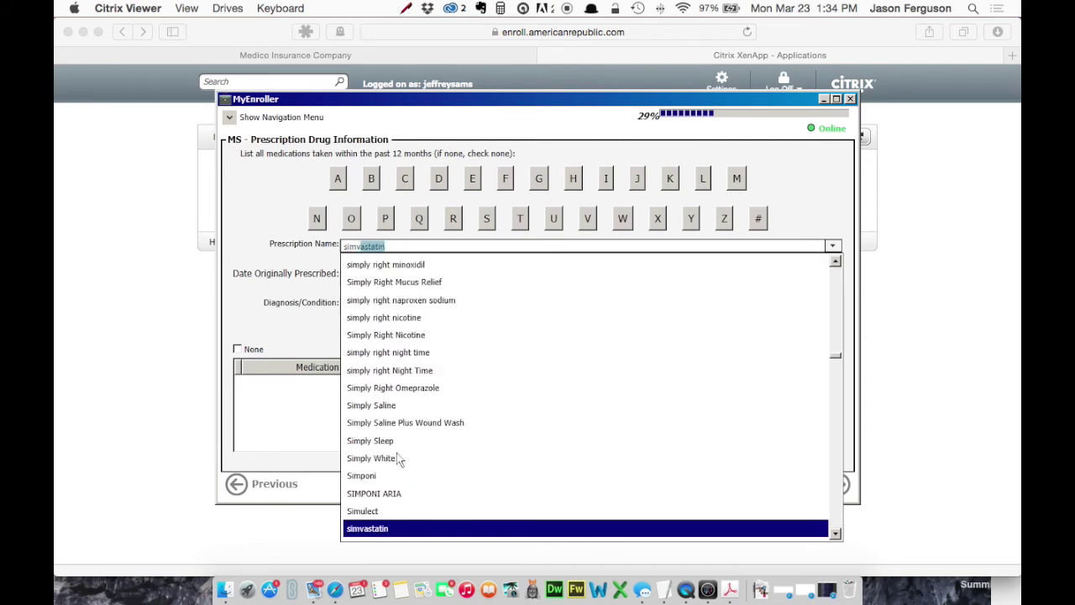
{"action": "left_click", "coordinate": [385, 530]}
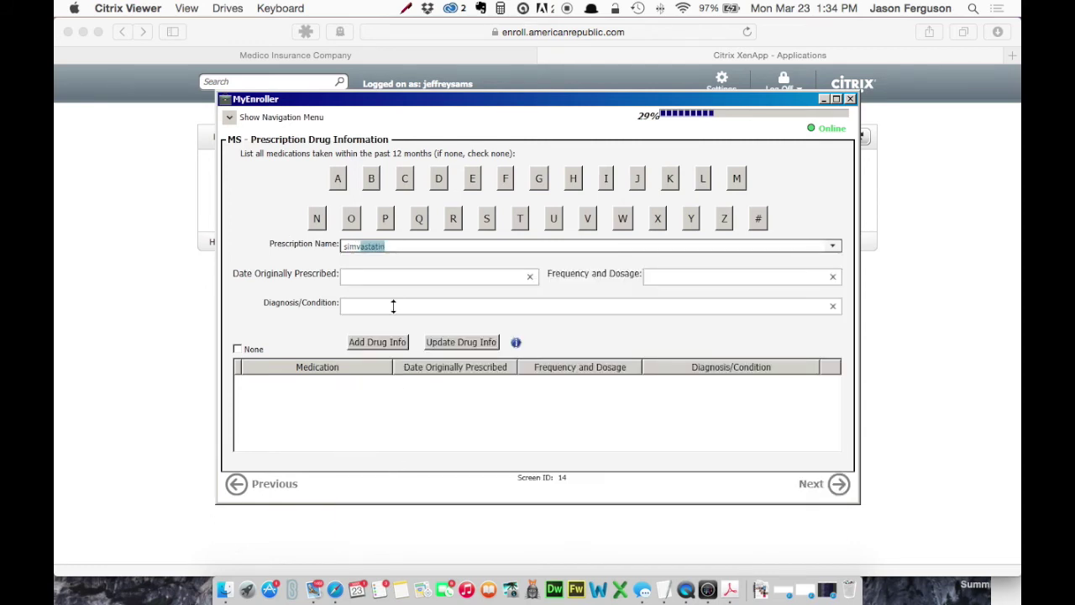
Step: Add simvastatin prescribed 01012013, dosage 1 X 20mg, diagnosis cholesterol, to the medication table
{"action": "left_click", "coordinate": [481, 279]}
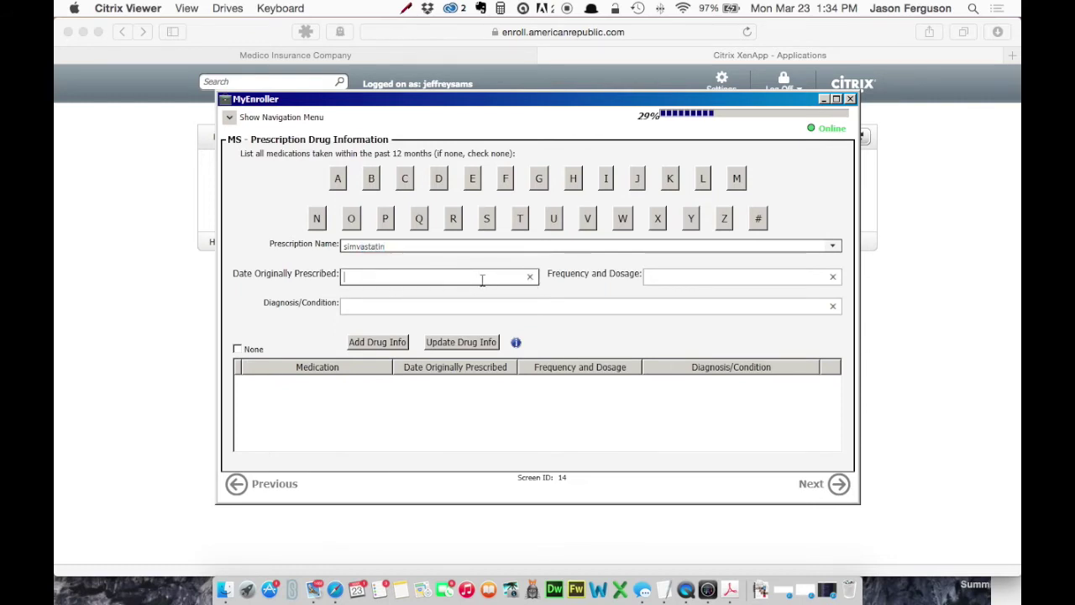
{"action": "type", "text": "01012013"}
{"action": "key", "text": "Tab"}
{"action": "type", "text": "1"}
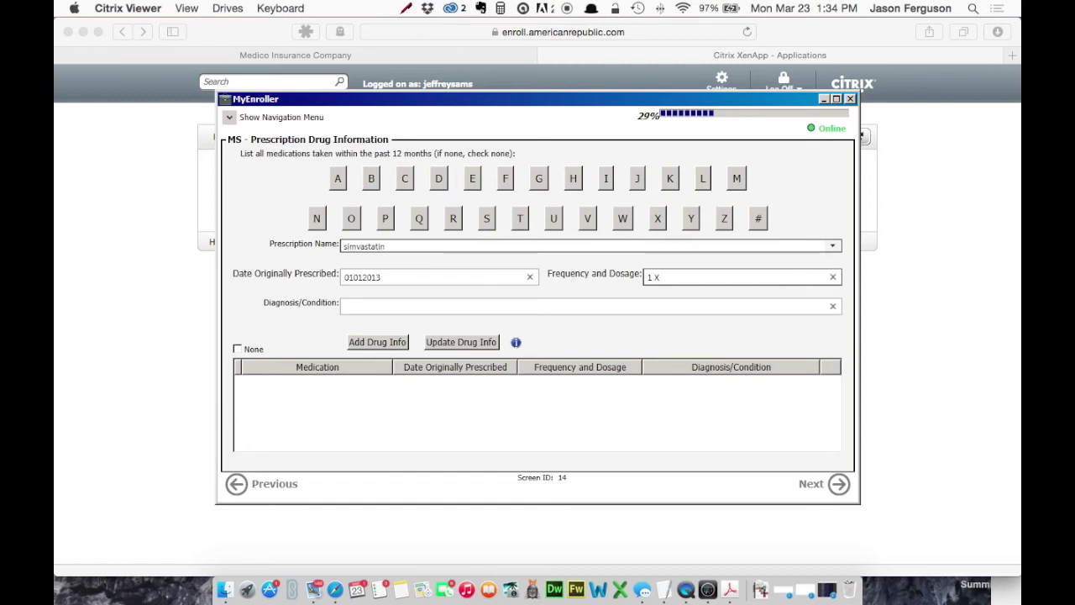
{"action": "key", "text": "Tab"}
{"action": "type", "text": "cholest"}
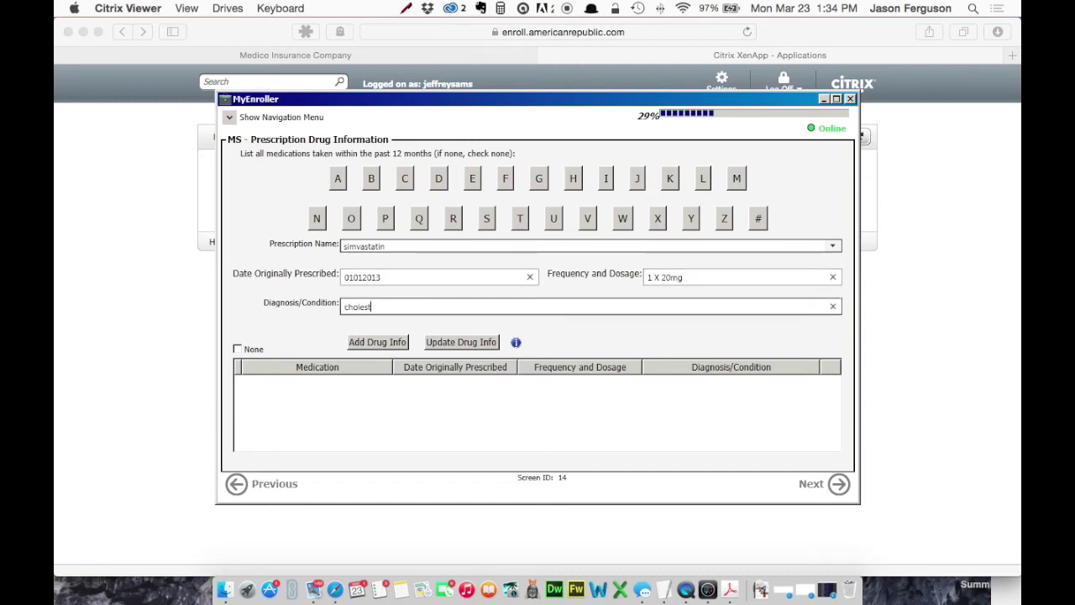
{"action": "type", "text": "erol"}
{"action": "left_click", "coordinate": [383, 346]}
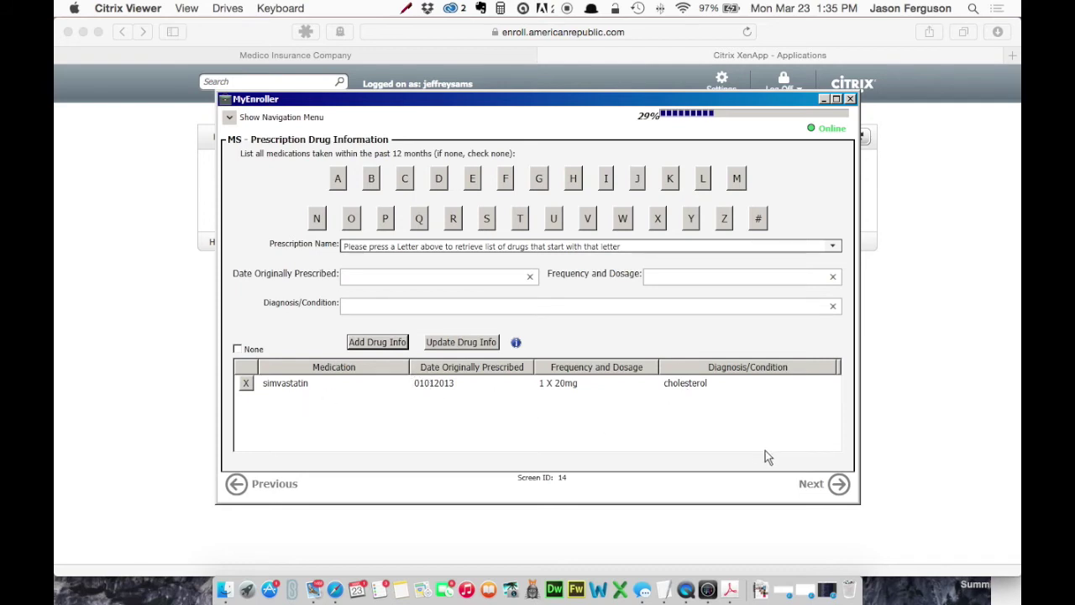
{"action": "left_click", "coordinate": [817, 483]}
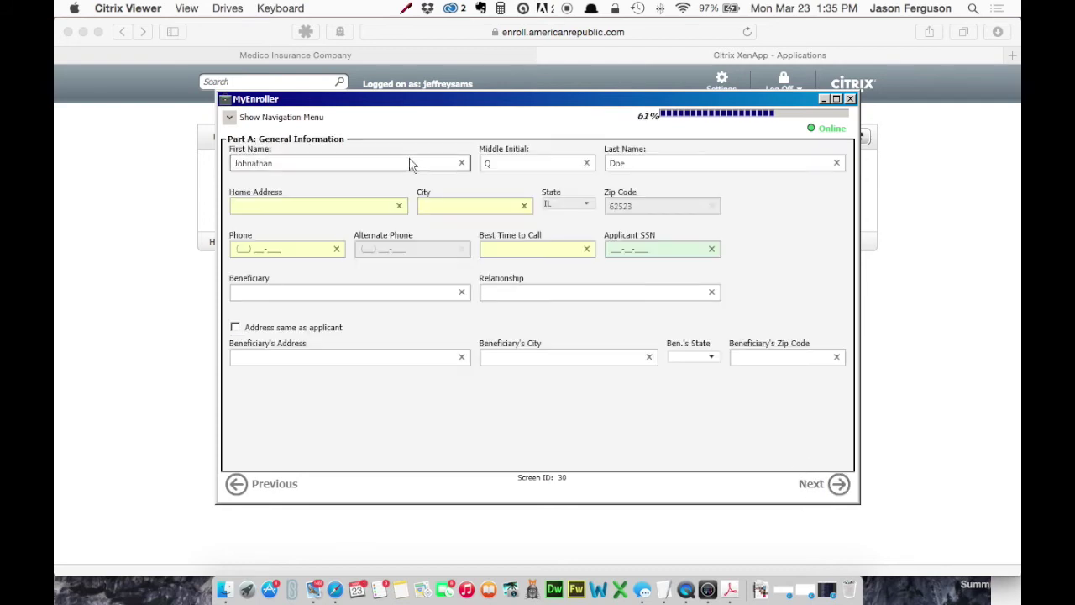
Step: Enter the applicant's home address, city, phone number, best call time 7pm and SSN
{"action": "left_click", "coordinate": [340, 209]}
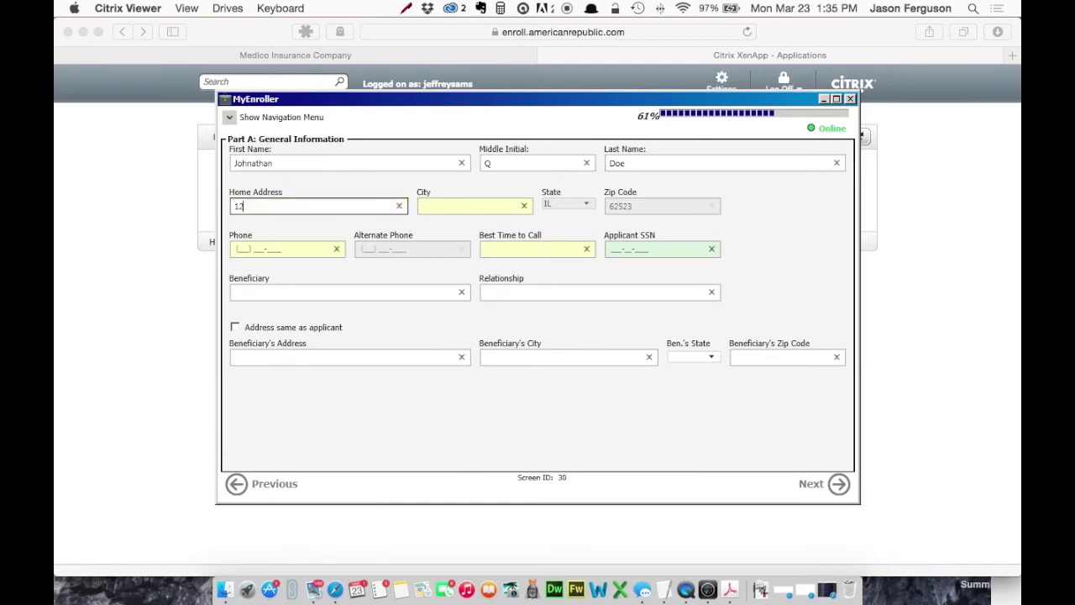
{"action": "key", "text": "Tab"}
{"action": "type", "text": "Decatur"}
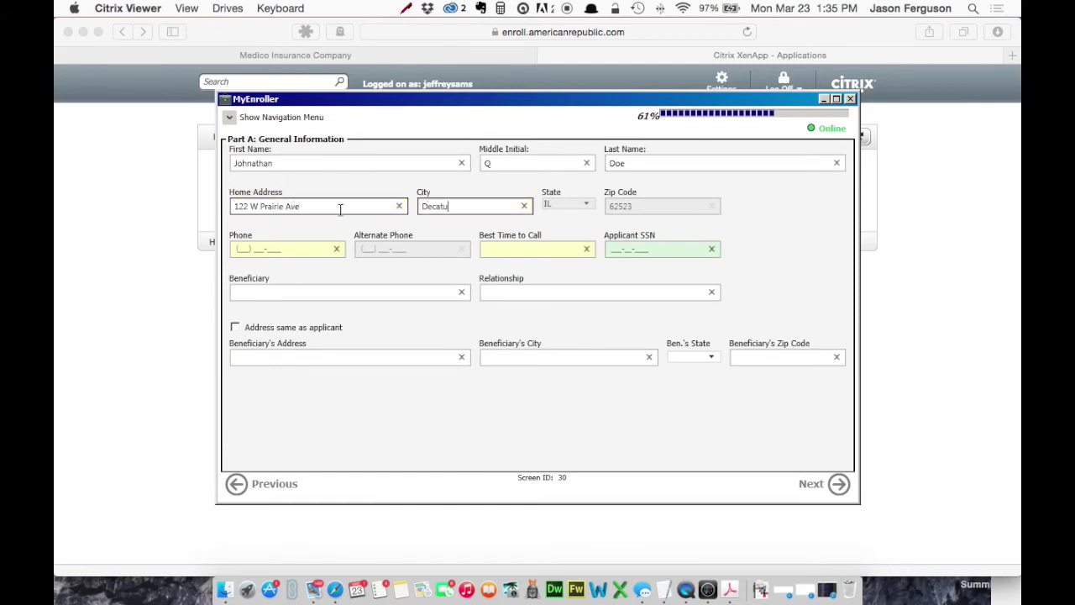
{"action": "key", "text": "Tab"}
{"action": "left_click", "coordinate": [565, 249]}
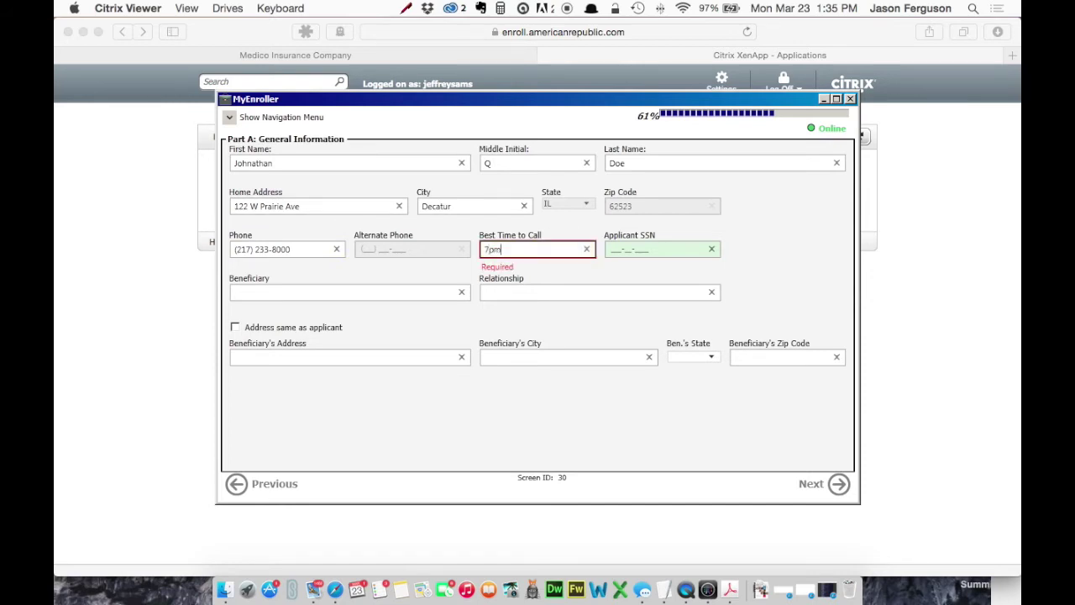
{"action": "type", "text": "7pm"}
{"action": "key", "text": "Tab"}
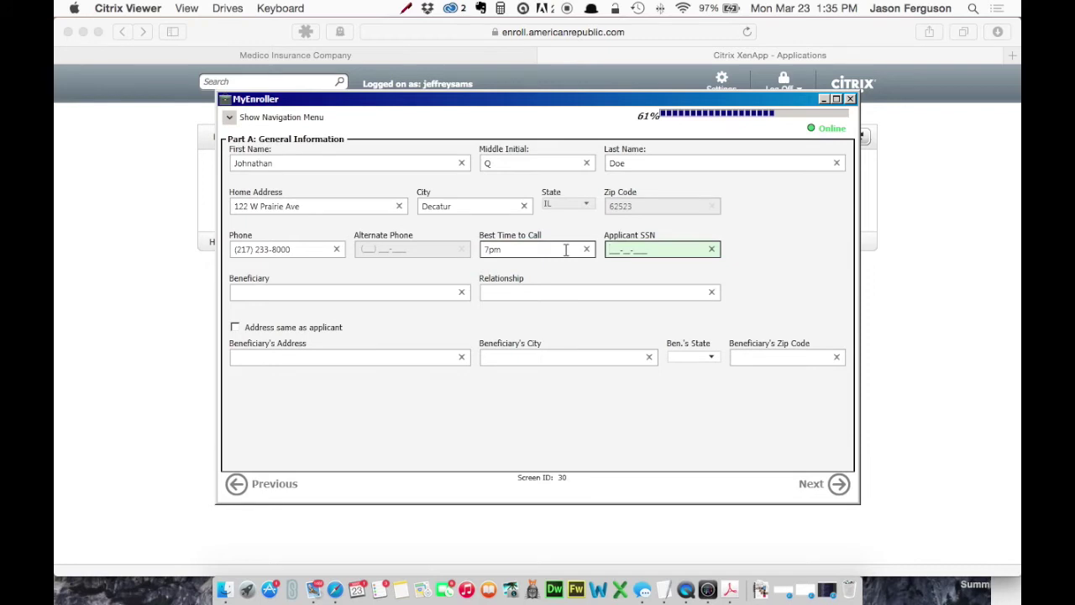
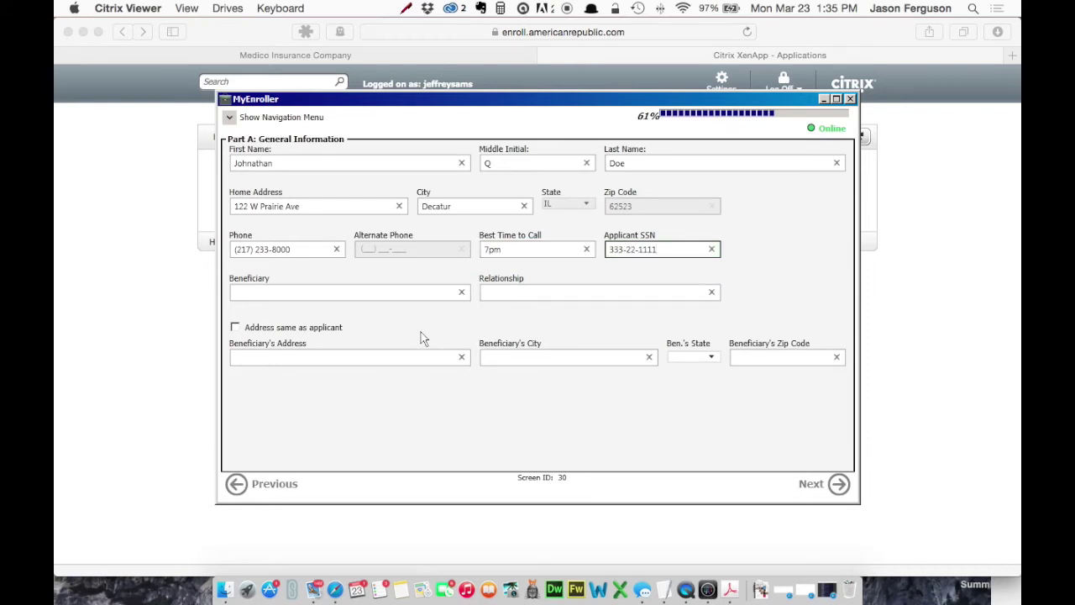
{"action": "left_click", "coordinate": [835, 487]}
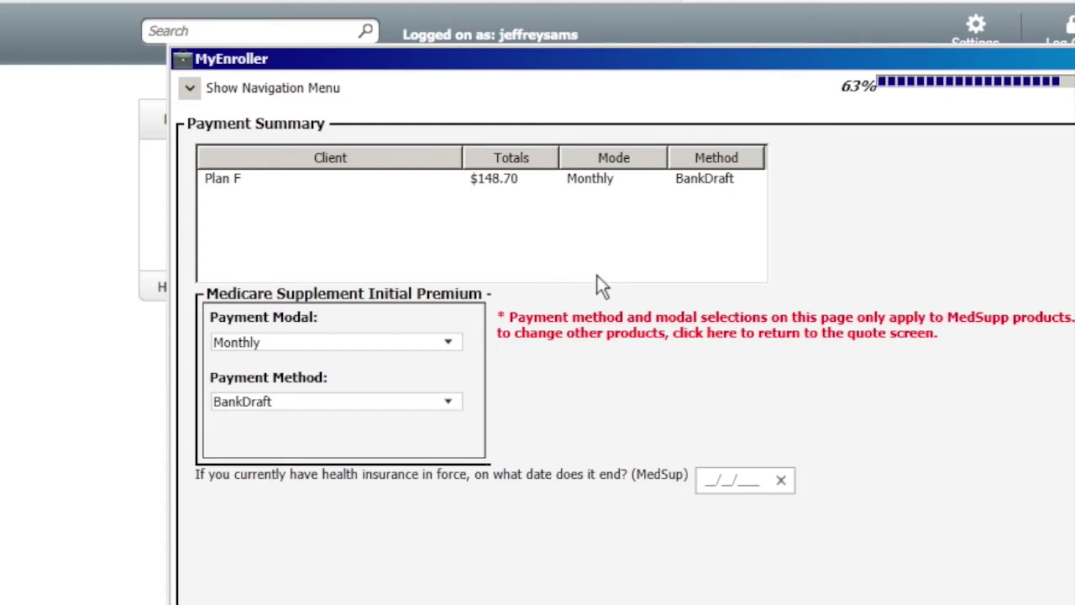
Step: Review the Plan F monthly bank-draft payment summary and continue to MS - Agreement
{"action": "left_click", "coordinate": [192, 89]}
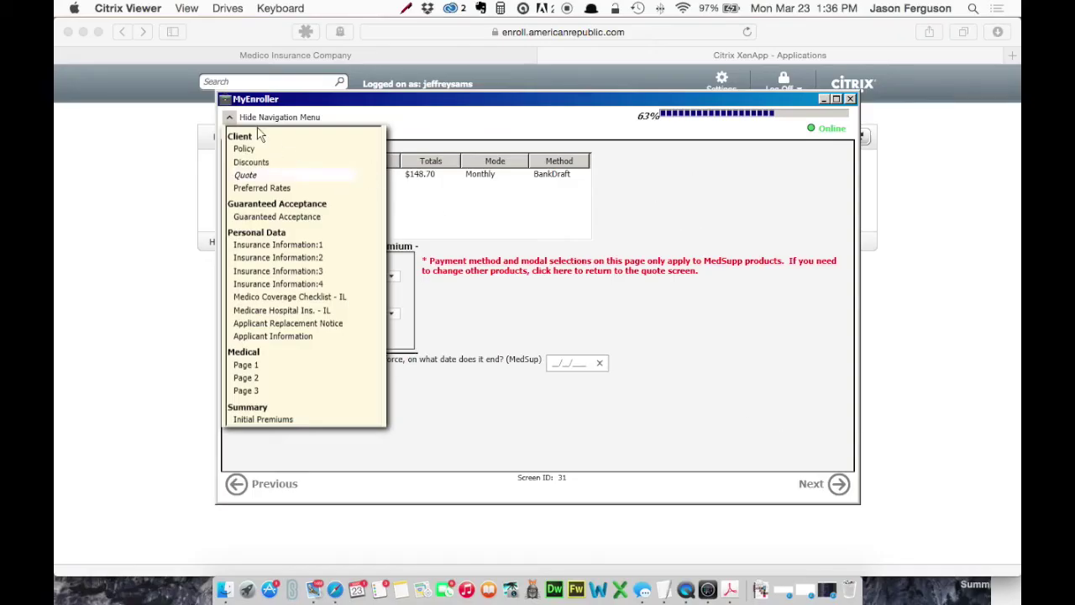
{"action": "left_click", "coordinate": [229, 116]}
{"action": "left_click", "coordinate": [827, 485]}
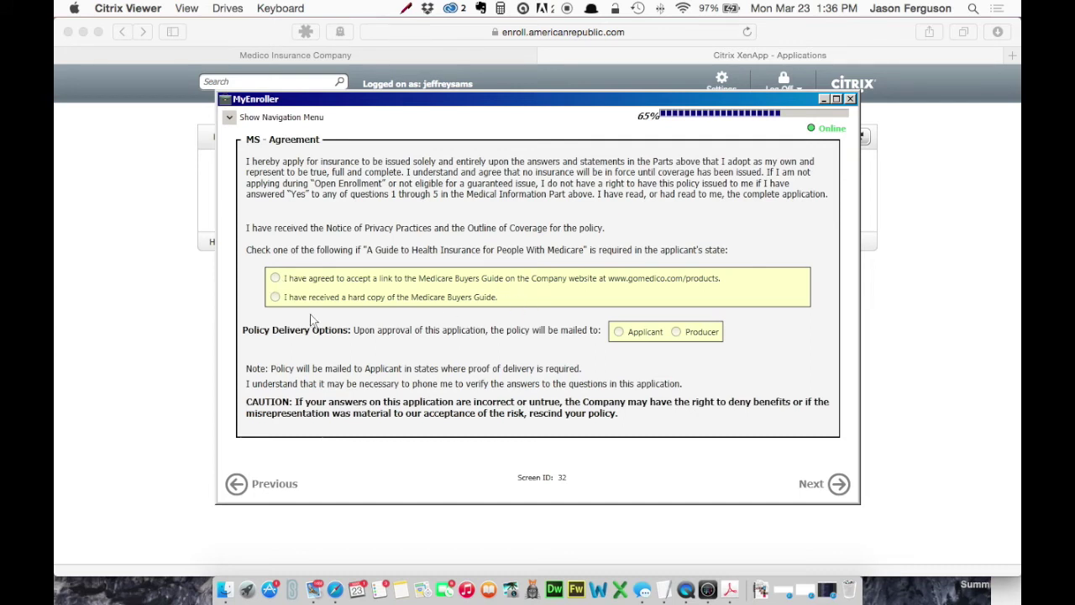
Step: Confirm a hard-copy Buyers Guide was received and choose Producer delivery for the policy
{"action": "left_click", "coordinate": [275, 297]}
{"action": "left_click", "coordinate": [619, 332]}
{"action": "left_click", "coordinate": [676, 333]}
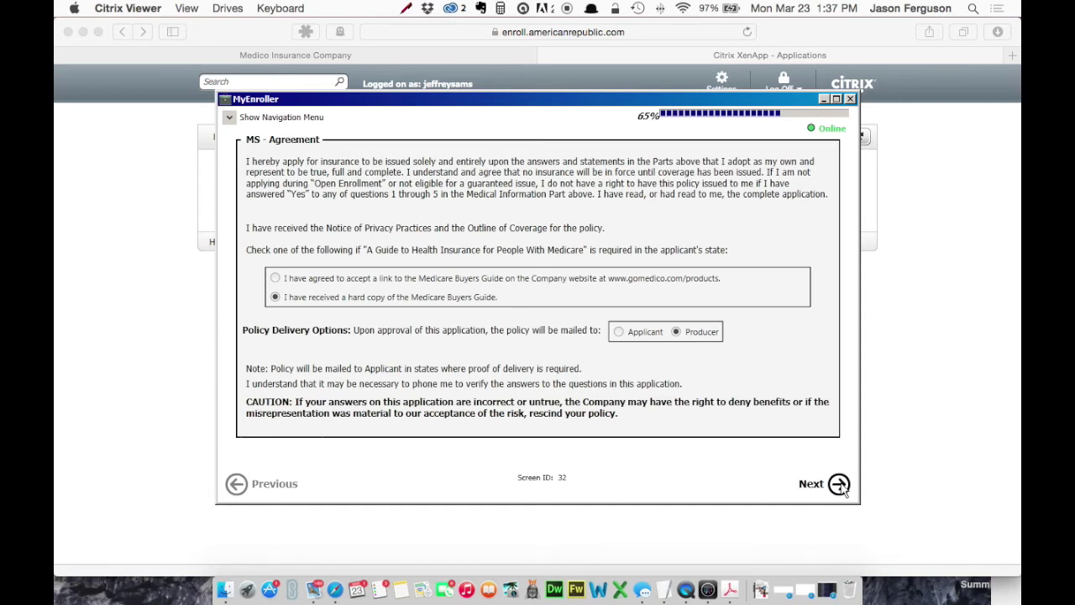
{"action": "left_click", "coordinate": [840, 484]}
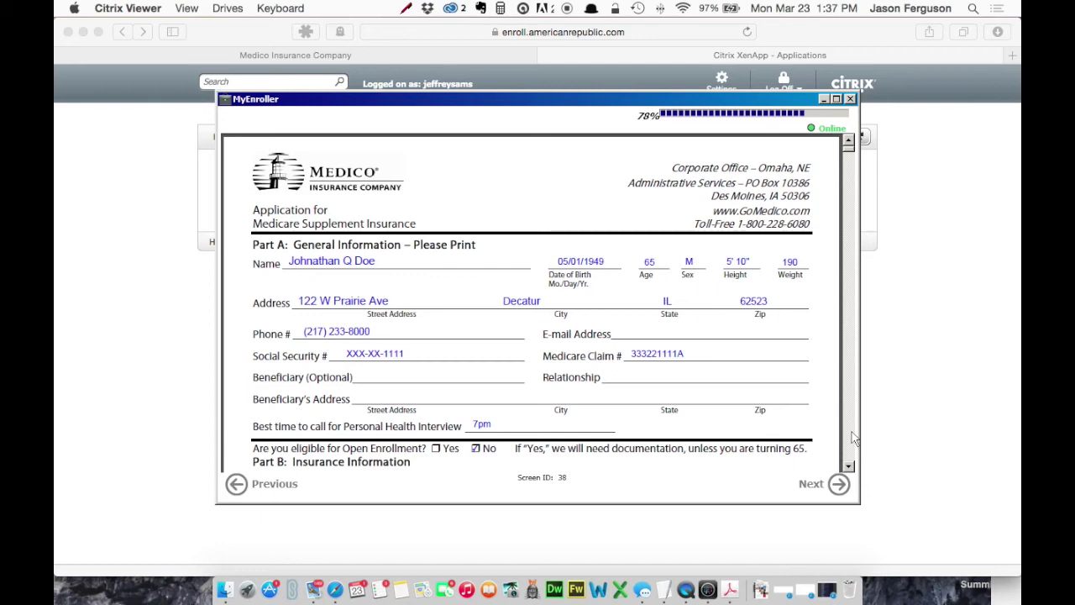
Step: Page down through the pre-filled application preview to review its sections
{"action": "left_click", "coordinate": [852, 436]}
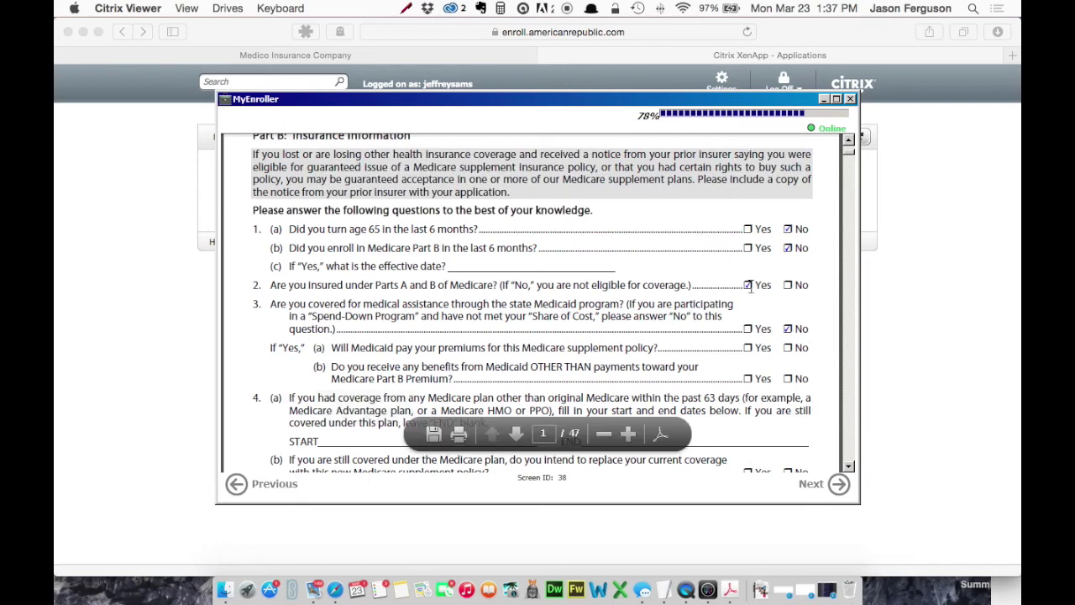
{"action": "left_click", "coordinate": [852, 422]}
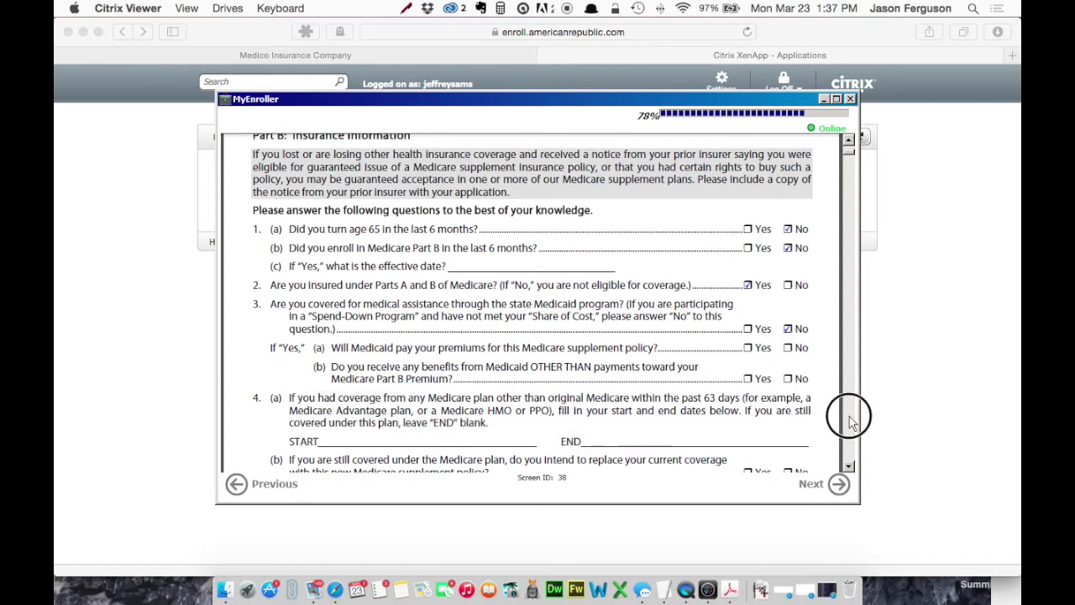
{"action": "left_click", "coordinate": [853, 422]}
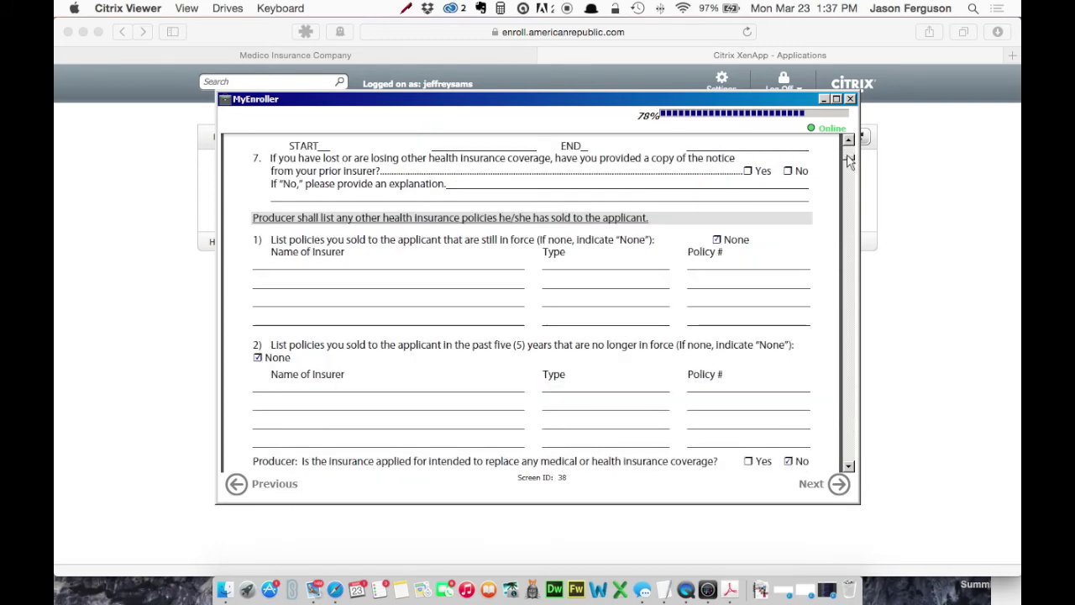
{"action": "left_click_drag", "start_coordinate": [848, 161], "coordinate": [853, 442]}
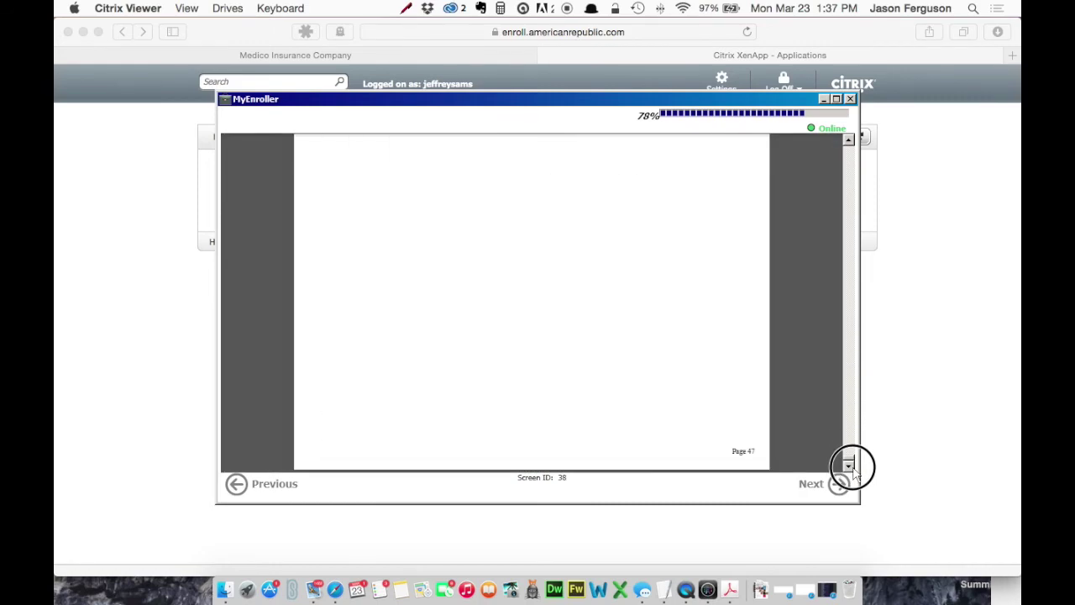
{"action": "left_click", "coordinate": [854, 424]}
{"action": "left_click_drag", "start_coordinate": [853, 424], "coordinate": [846, 141]}
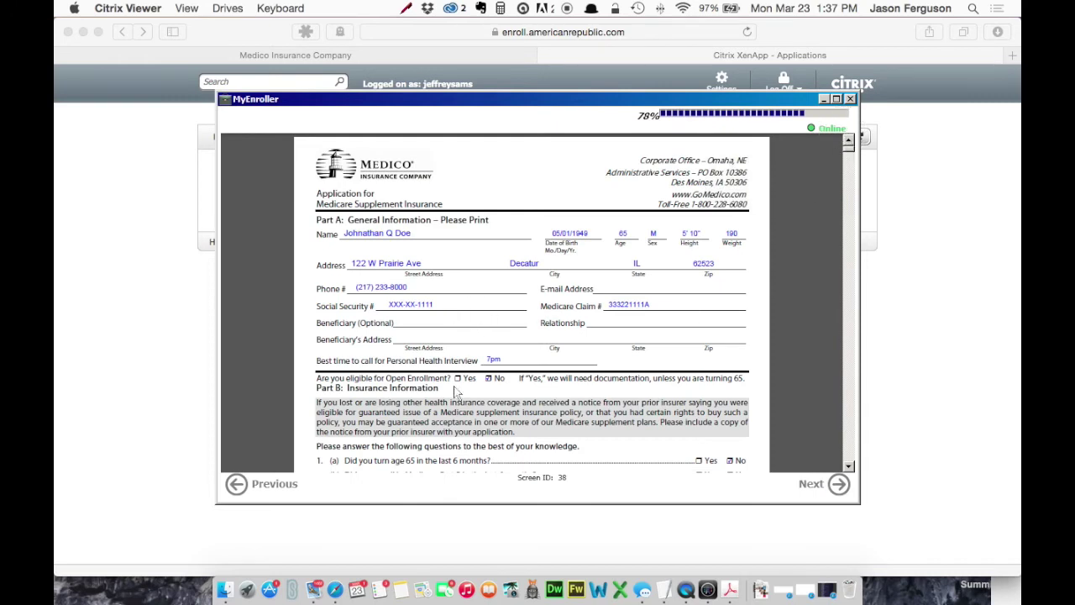
Step: Dismiss the PDF viewer's context menu and proceed to Signature Options
{"action": "mouse_move", "coordinate": [446, 460]}
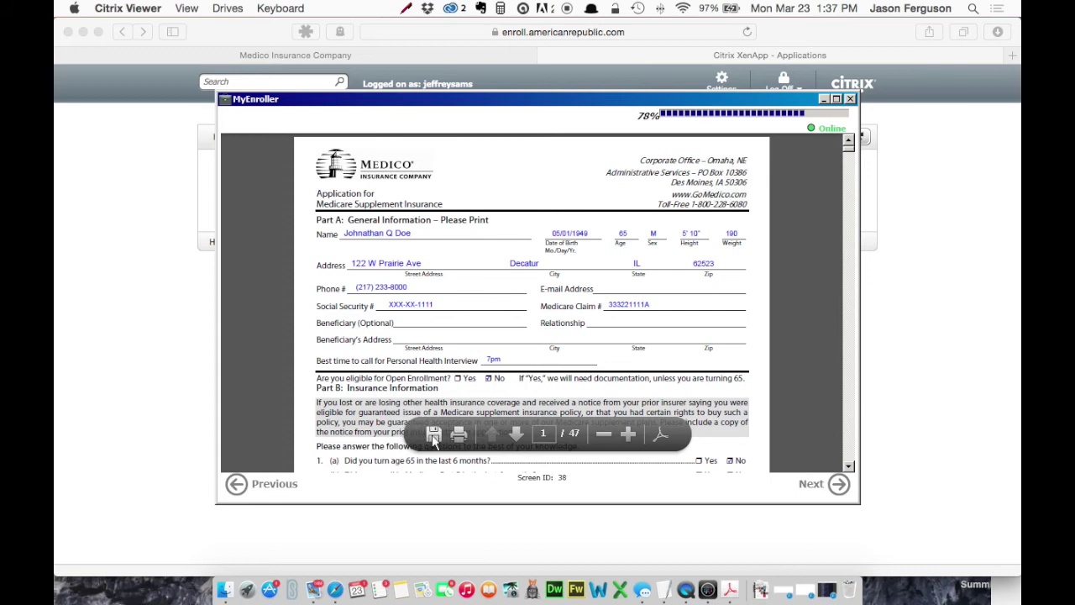
{"action": "right_click", "coordinate": [308, 336]}
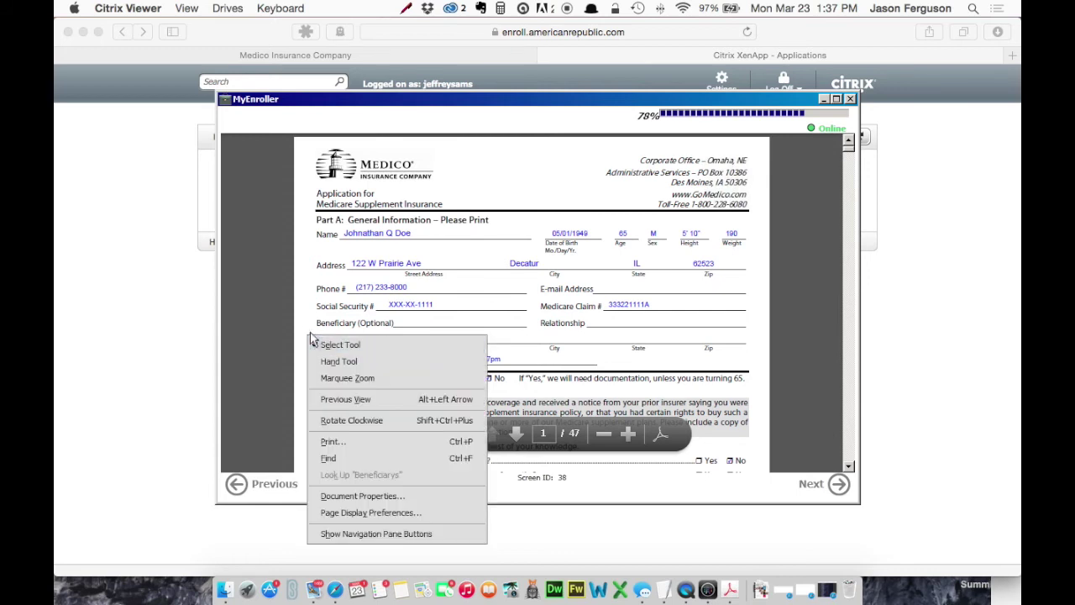
{"action": "left_click", "coordinate": [310, 318]}
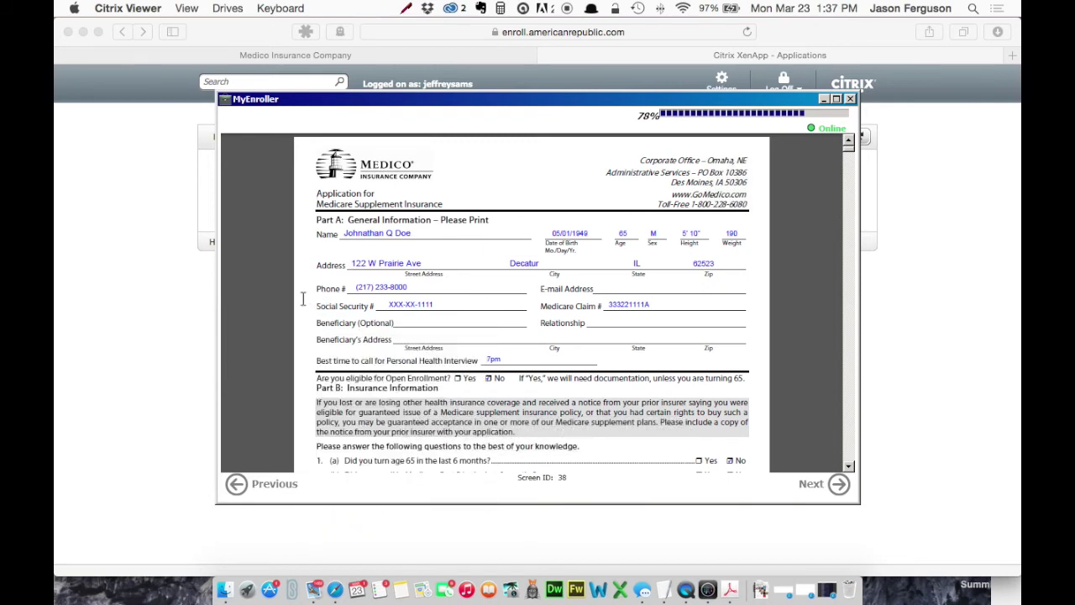
{"action": "right_click", "coordinate": [304, 300]}
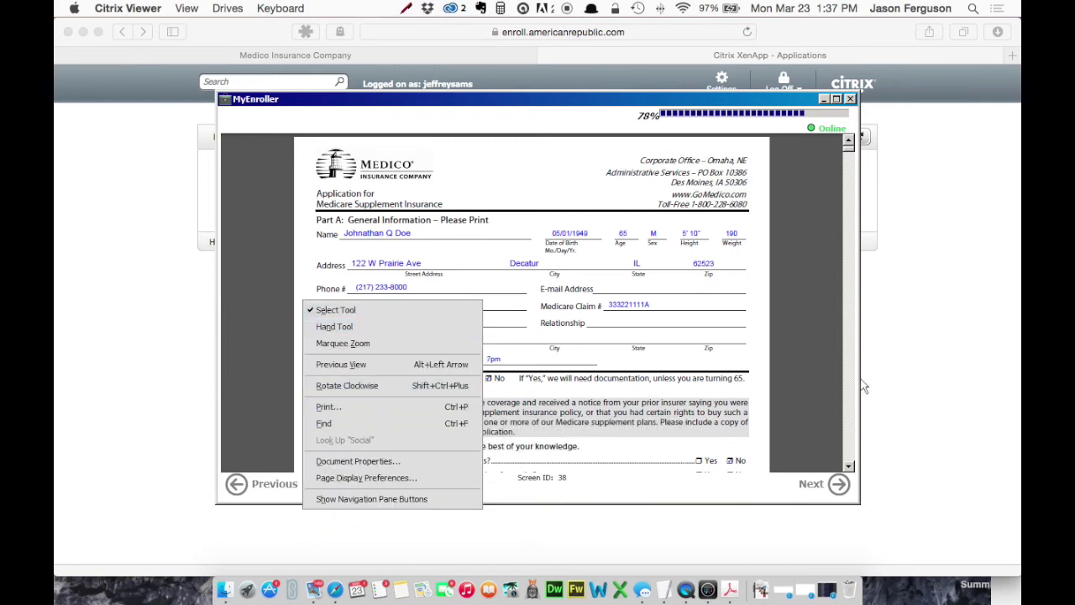
{"action": "left_click", "coordinate": [810, 367]}
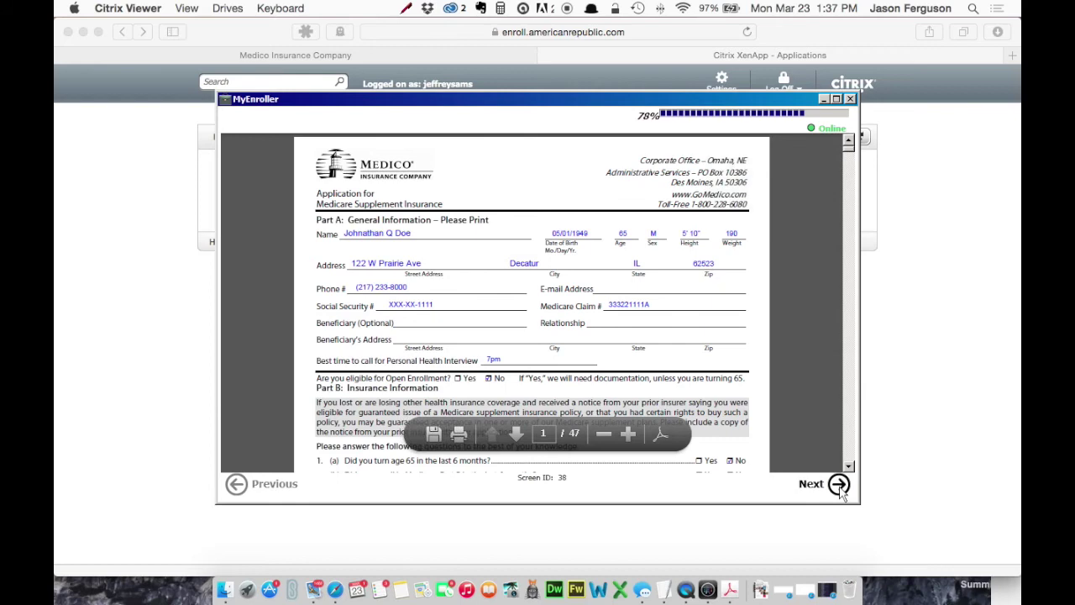
{"action": "left_click", "coordinate": [803, 477]}
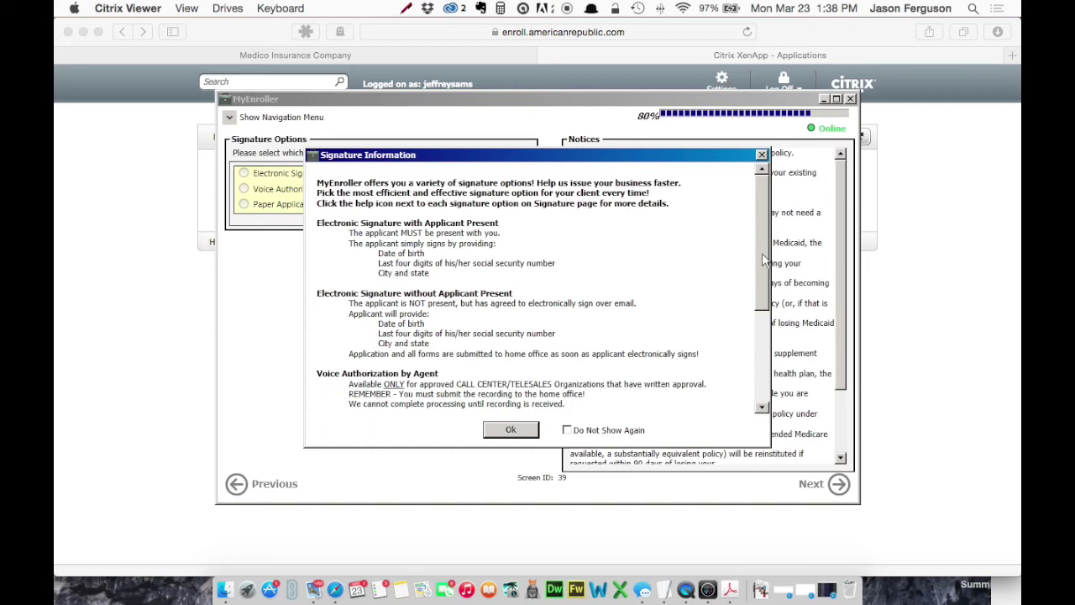
Step: Scroll through the Signature Information explanation and dismiss it with Ok
{"action": "left_click_drag", "start_coordinate": [762, 261], "coordinate": [764, 379]}
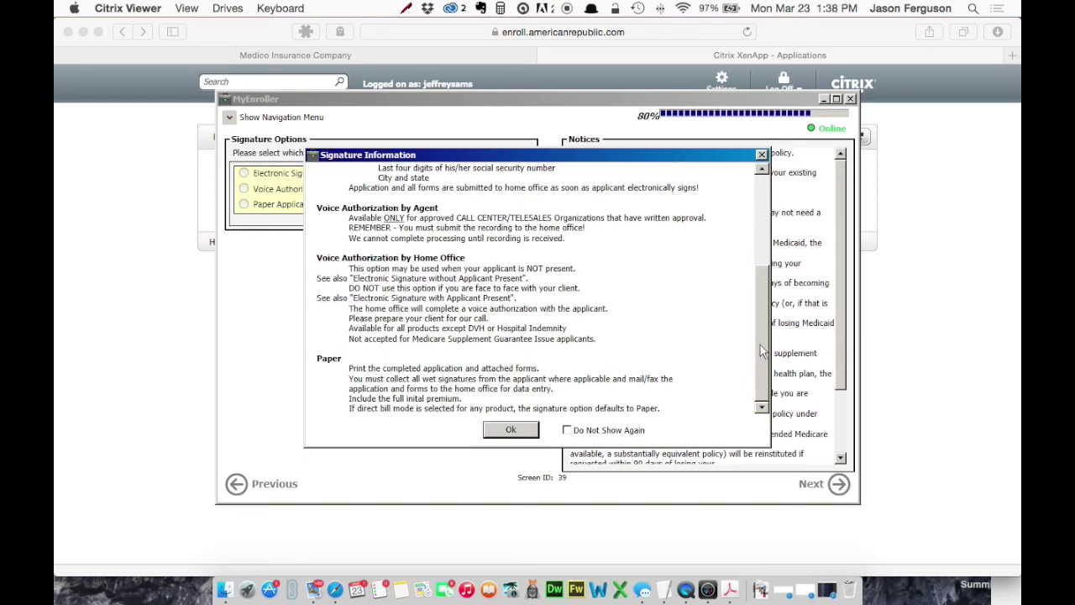
{"action": "left_click", "coordinate": [511, 430]}
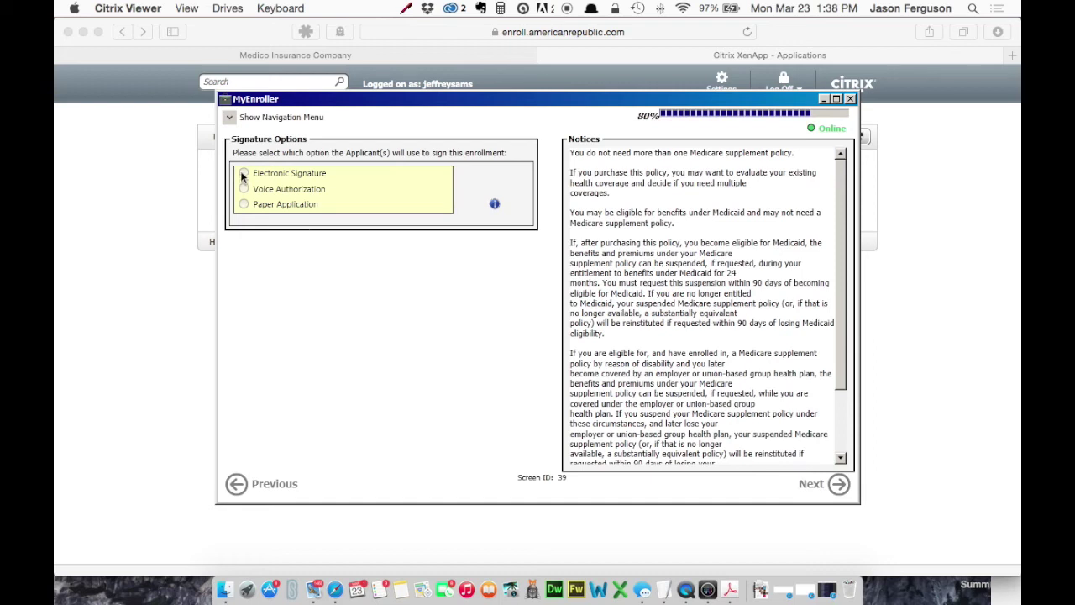
Step: Choose Electronic Signature with the applicant present and agree to the terms
{"action": "left_click", "coordinate": [243, 173]}
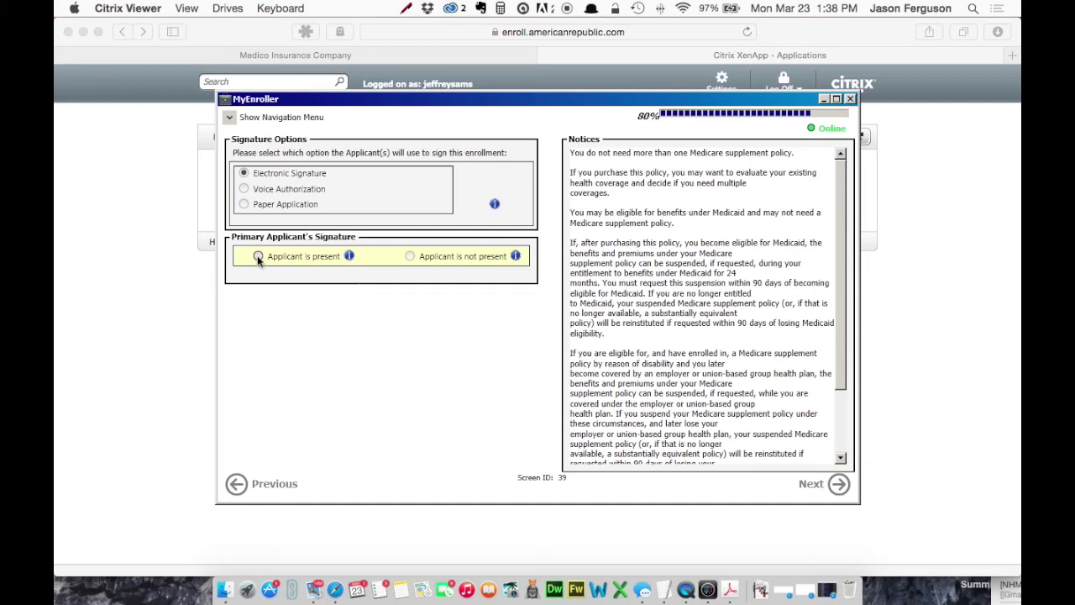
{"action": "left_click", "coordinate": [258, 256]}
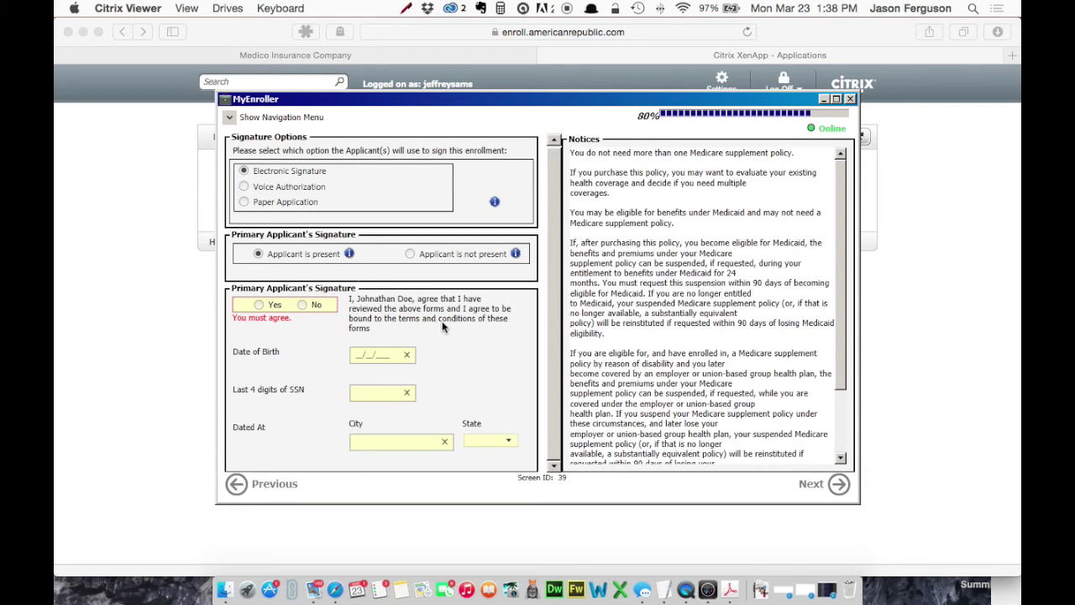
{"action": "left_click", "coordinate": [259, 306]}
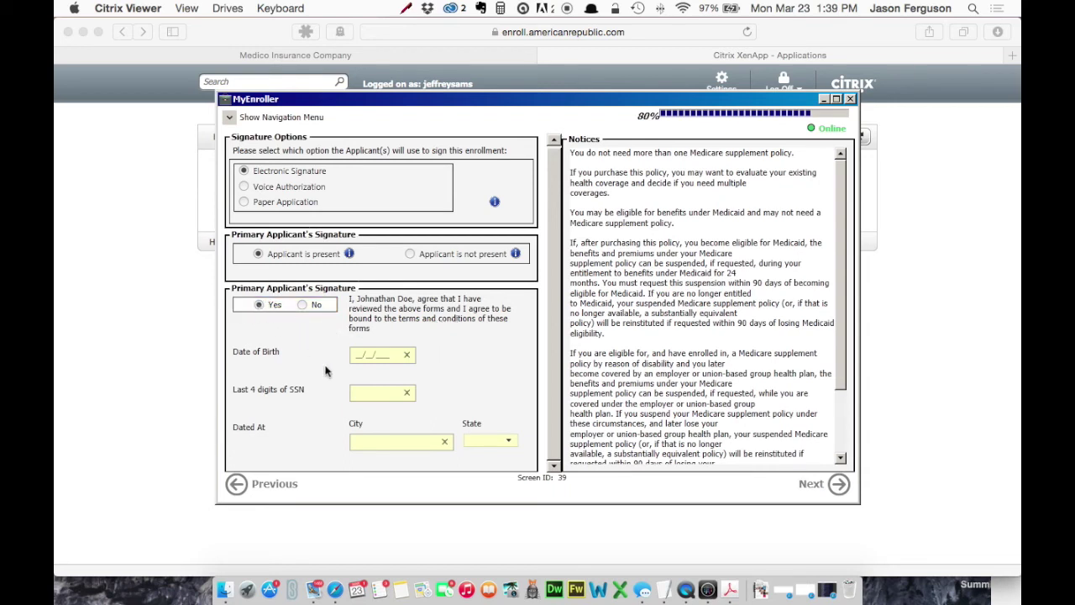
Step: Enter the applicant's birth date and SSN last four, sign at Decatur, IL, and continue
{"action": "left_click", "coordinate": [356, 357]}
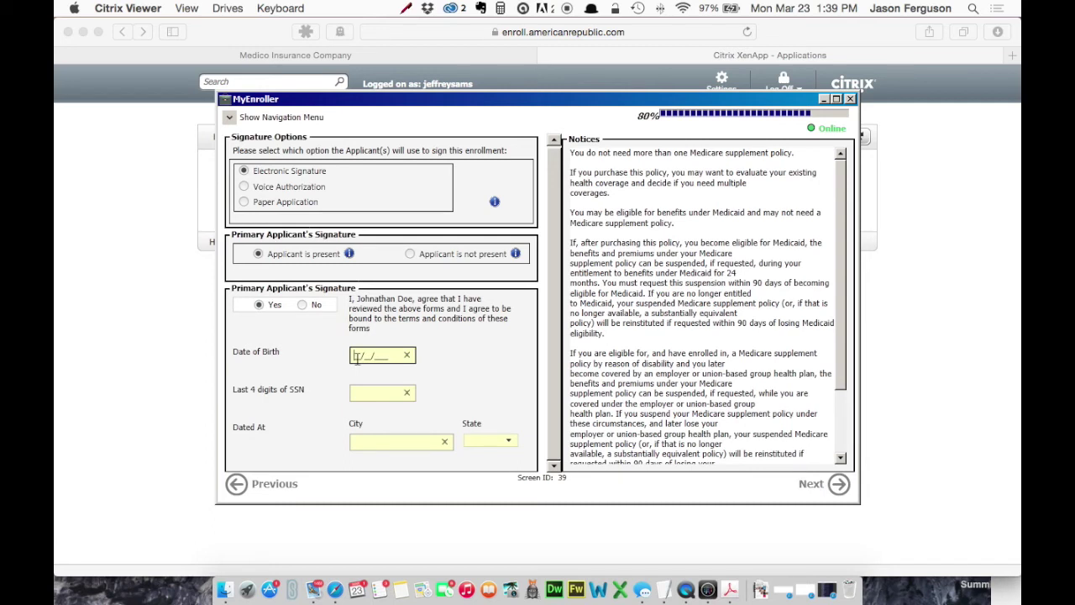
{"action": "type", "text": "05011949"}
{"action": "left_click", "coordinate": [368, 391]}
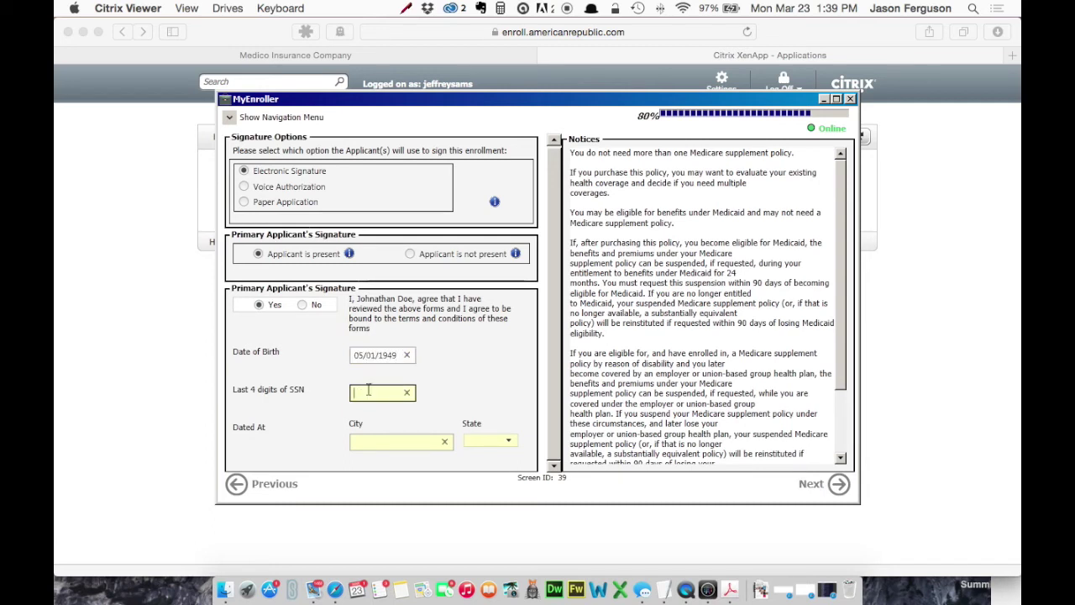
{"action": "type", "text": "1111"}
{"action": "key", "text": "Tab"}
{"action": "type", "text": "Decatur"}
{"action": "key", "text": "Tab"}
{"action": "type", "text": "IL"}
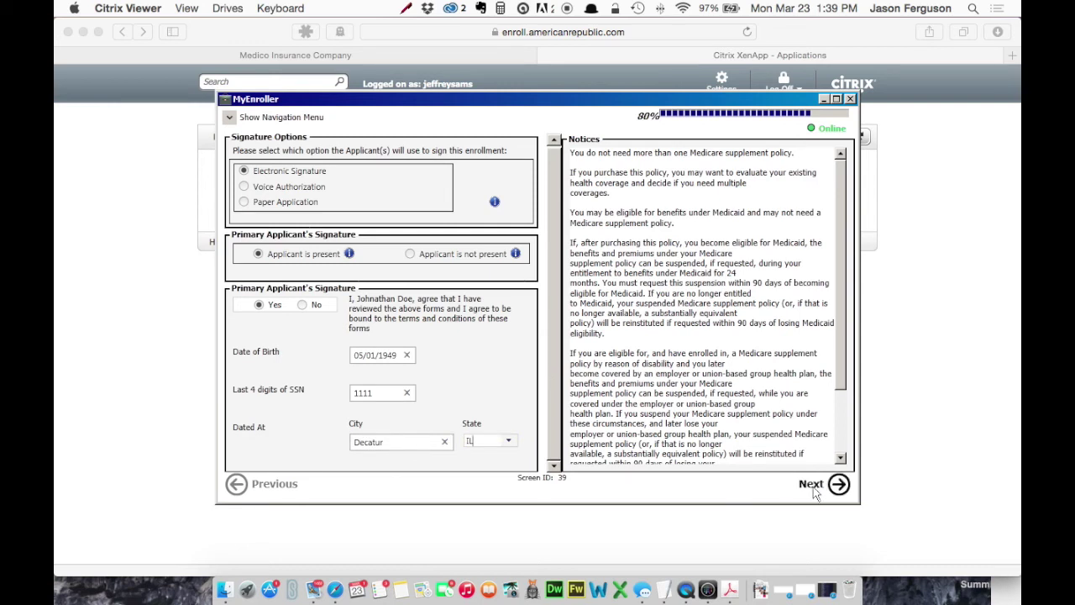
{"action": "left_click", "coordinate": [813, 491]}
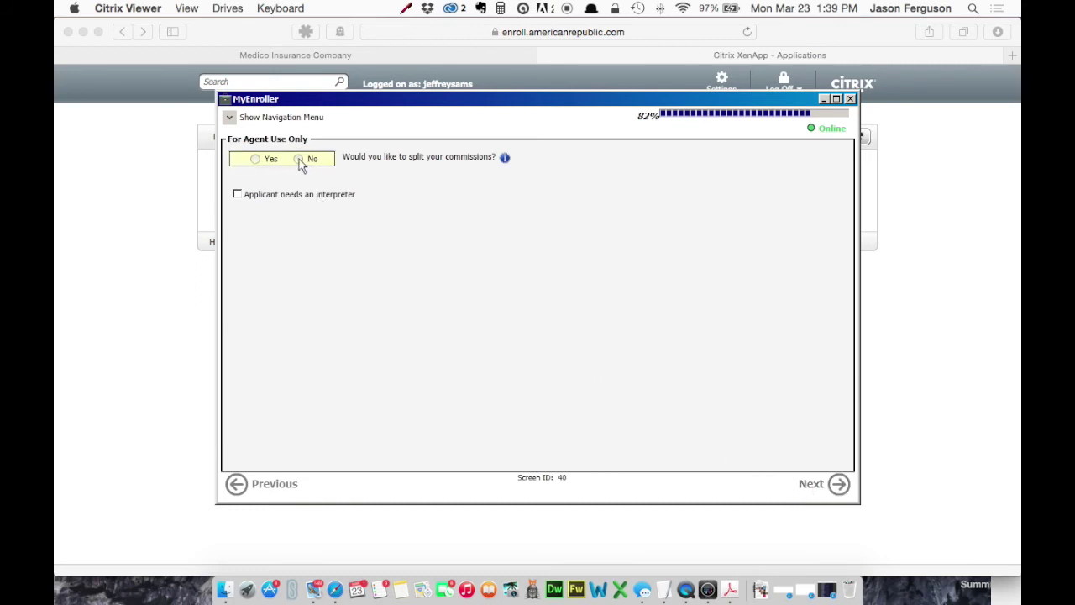
Step: Continue past the No split-commission answer and the checked producer certification
{"action": "left_click", "coordinate": [818, 487]}
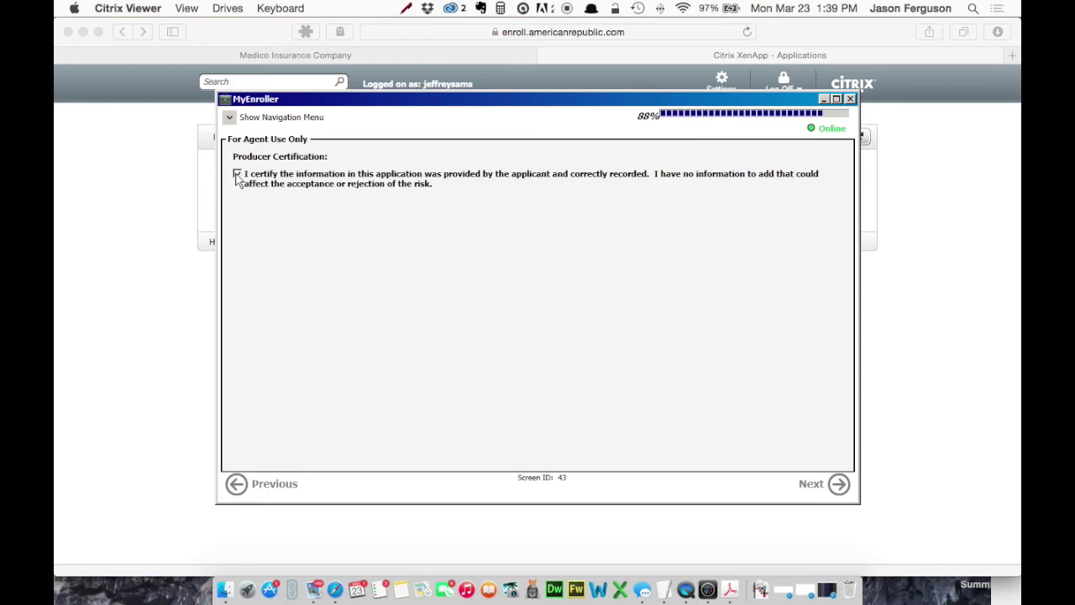
{"action": "left_click", "coordinate": [811, 484]}
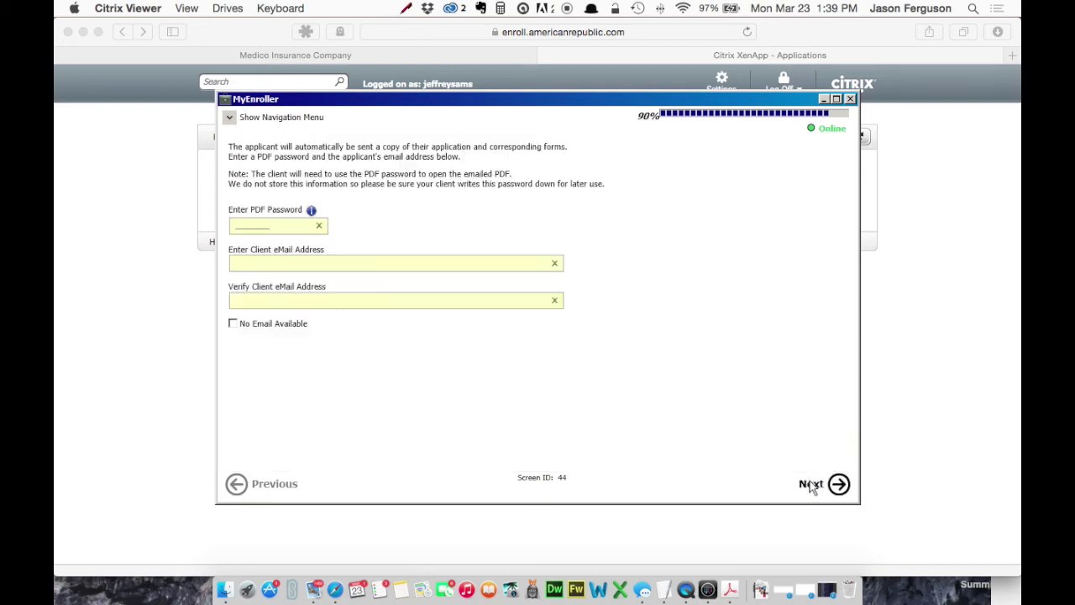
Step: Mark No Email Available for the client, acknowledge the notice, and continue
{"action": "left_click", "coordinate": [272, 227]}
{"action": "left_click", "coordinate": [292, 264]}
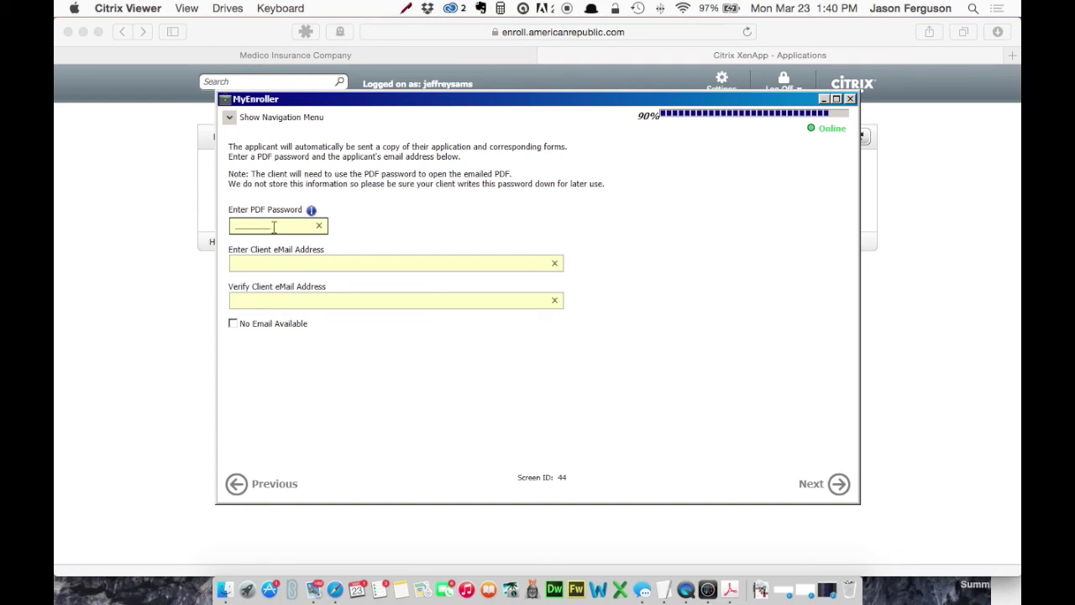
{"action": "left_click", "coordinate": [273, 227]}
{"action": "left_click", "coordinate": [233, 324]}
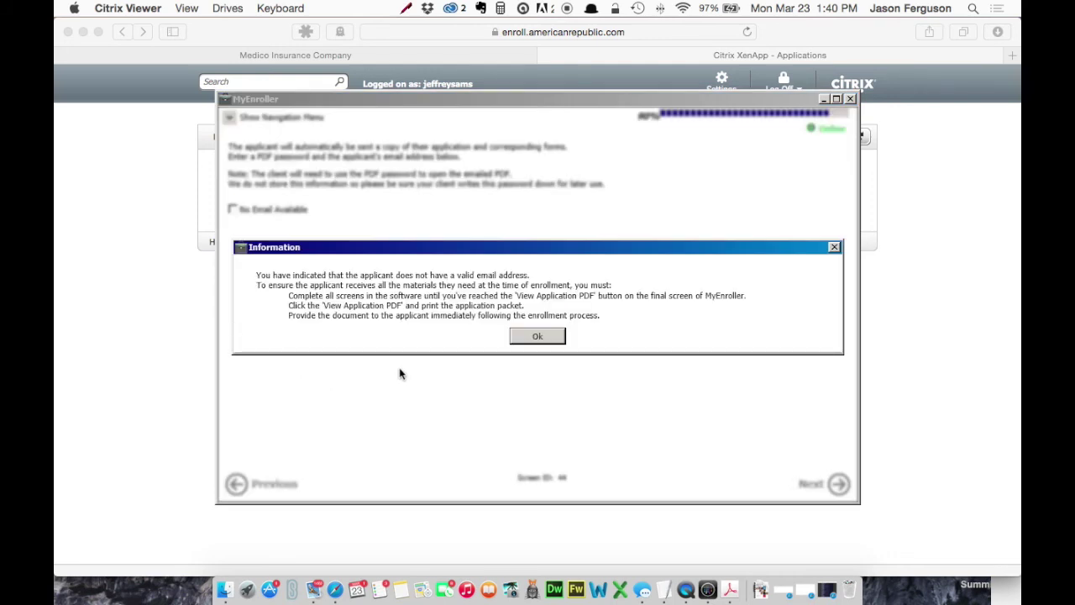
{"action": "left_click", "coordinate": [540, 336]}
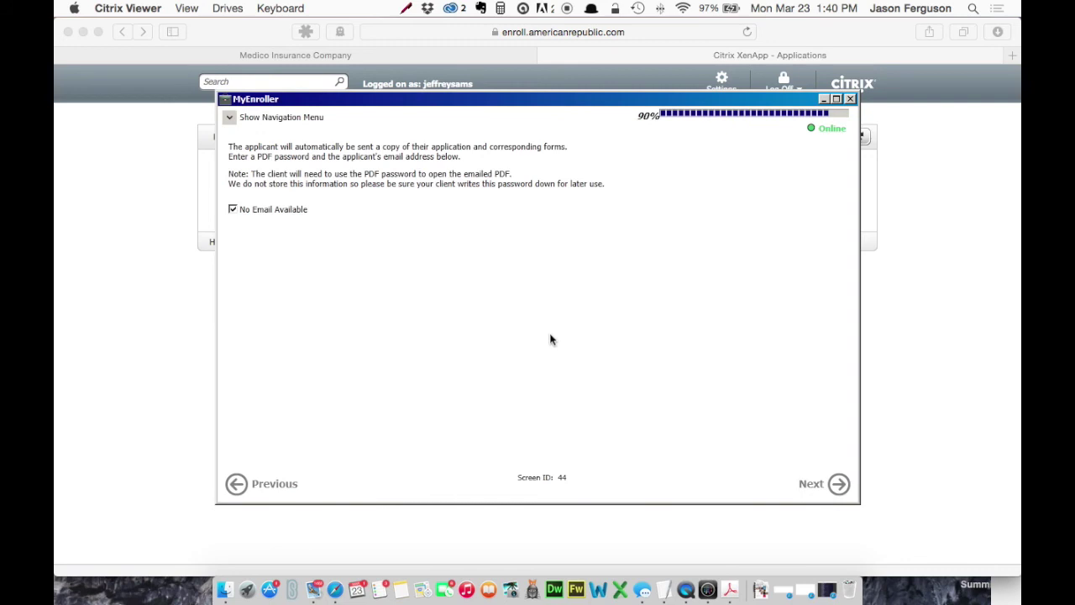
{"action": "left_click", "coordinate": [823, 488]}
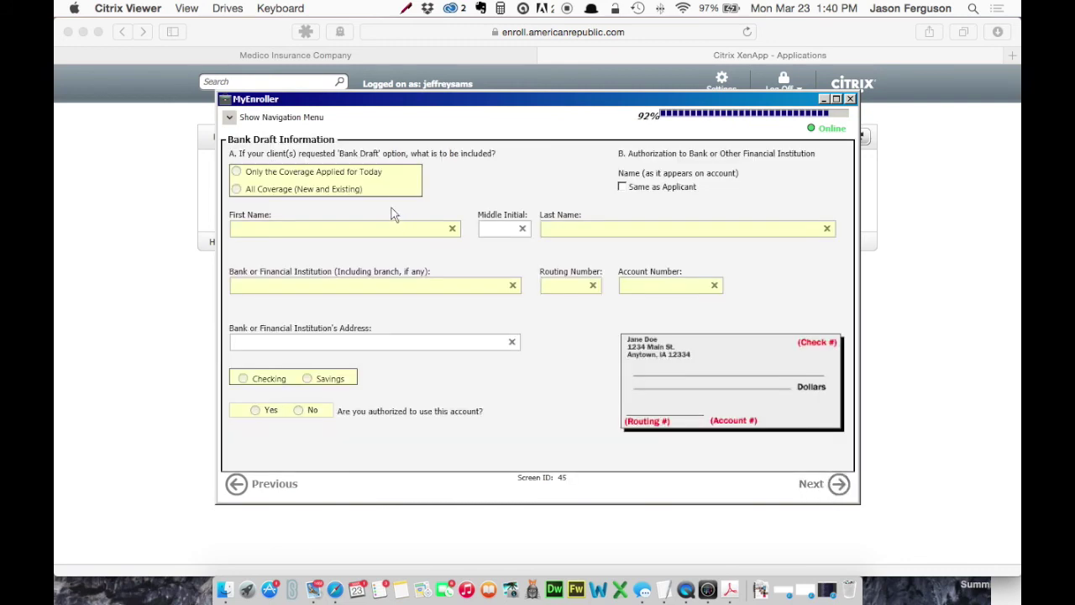
Step: Set a bank draft for all coverage in the applicant's name at Busey Bank, checking, authorized
{"action": "left_click", "coordinate": [237, 189]}
{"action": "left_click", "coordinate": [623, 188]}
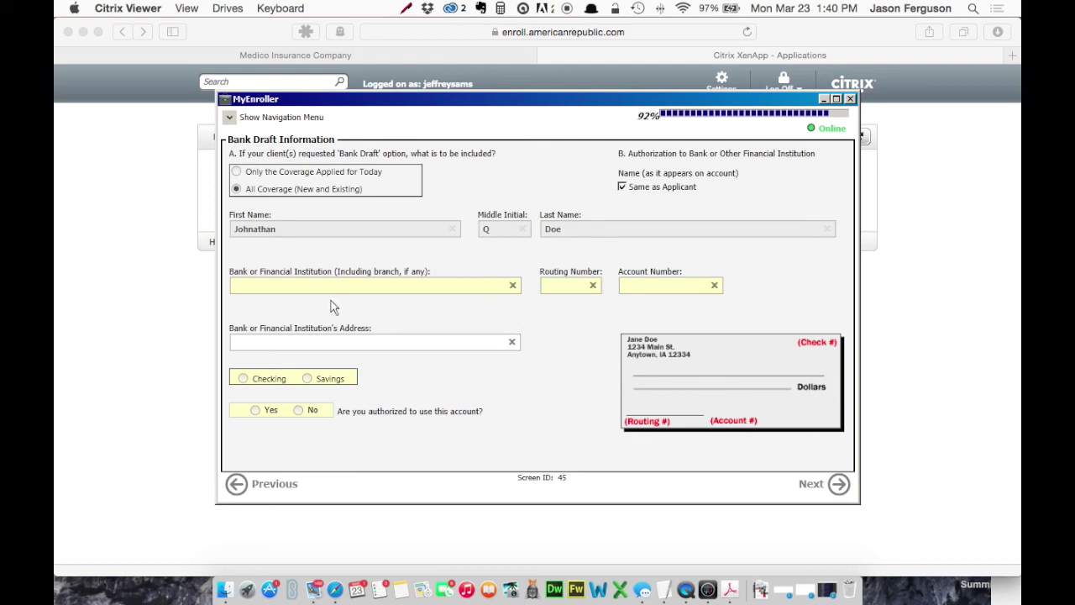
{"action": "left_click", "coordinate": [310, 285]}
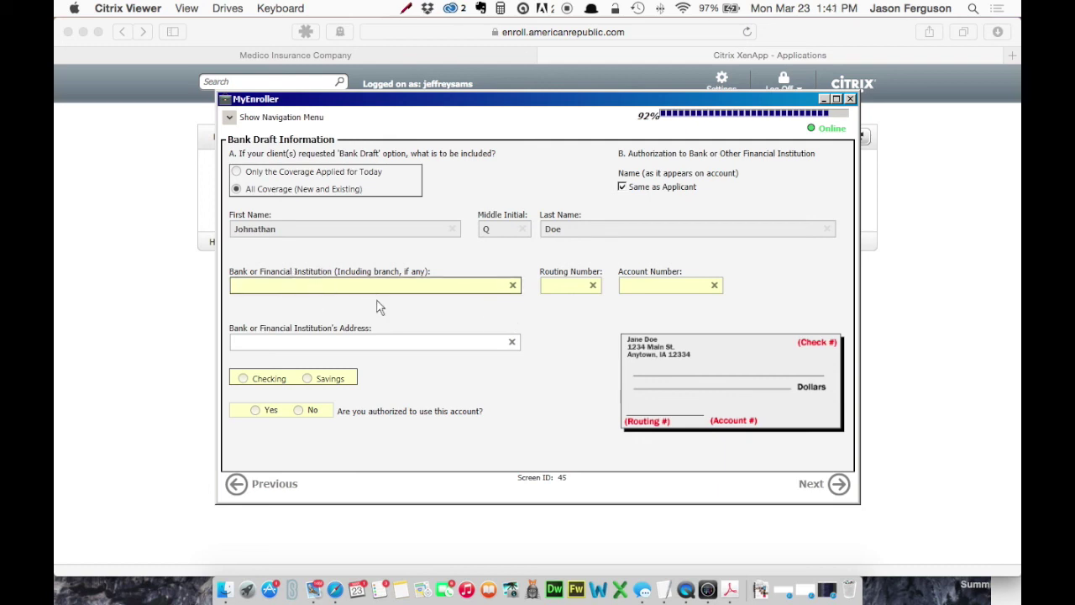
{"action": "type", "text": "Busey Bank"}
{"action": "left_click", "coordinate": [564, 286]}
{"action": "type", "text": "071000013"}
{"action": "key", "text": "Tab"}
{"action": "type", "text": "00012345"}
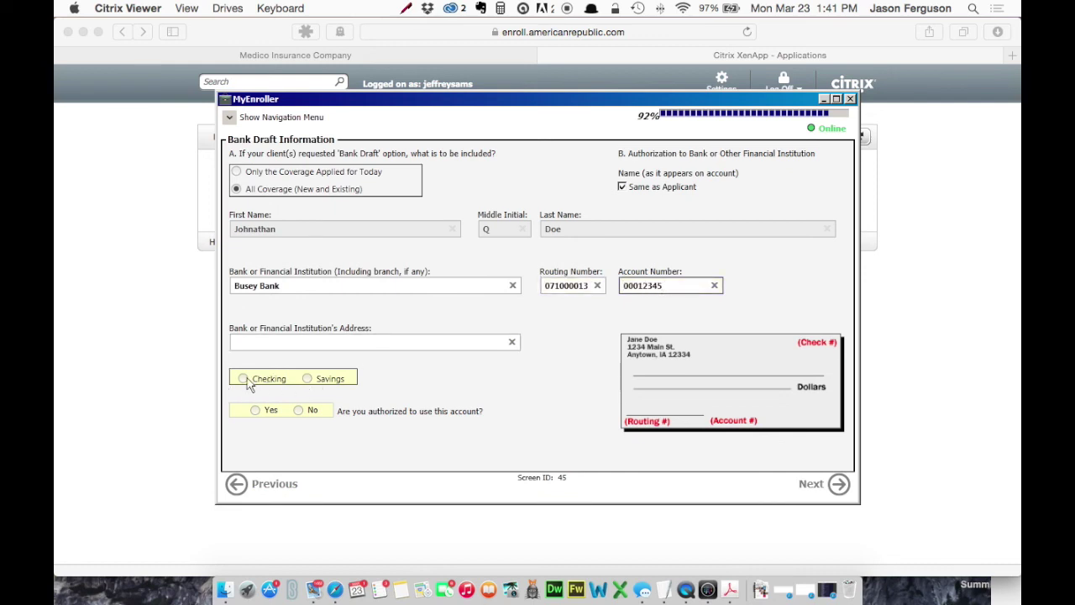
{"action": "left_click", "coordinate": [243, 379]}
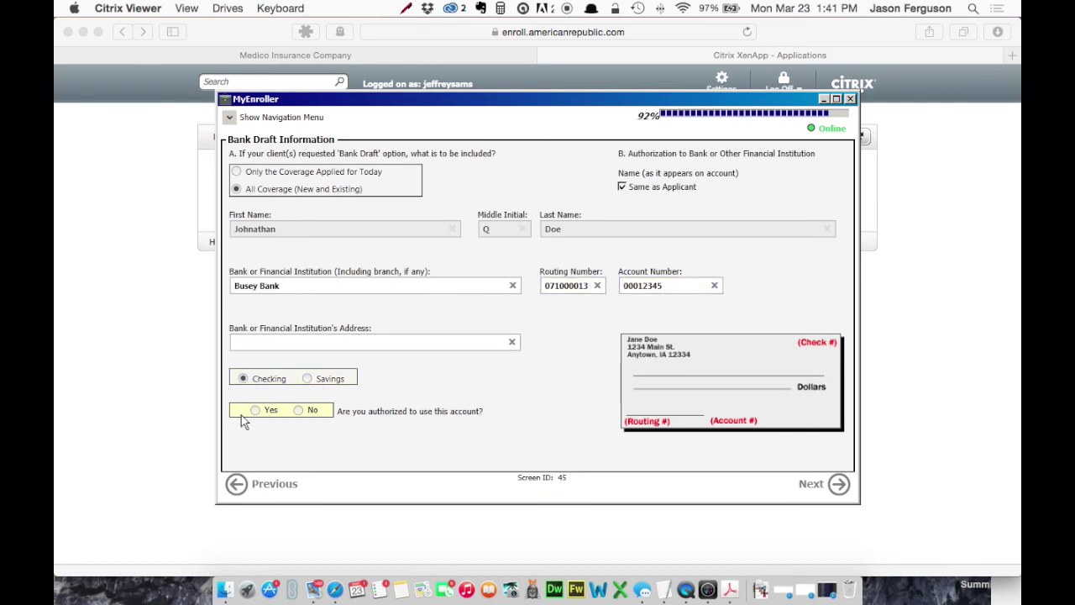
{"action": "left_click", "coordinate": [255, 409]}
{"action": "left_click", "coordinate": [813, 486]}
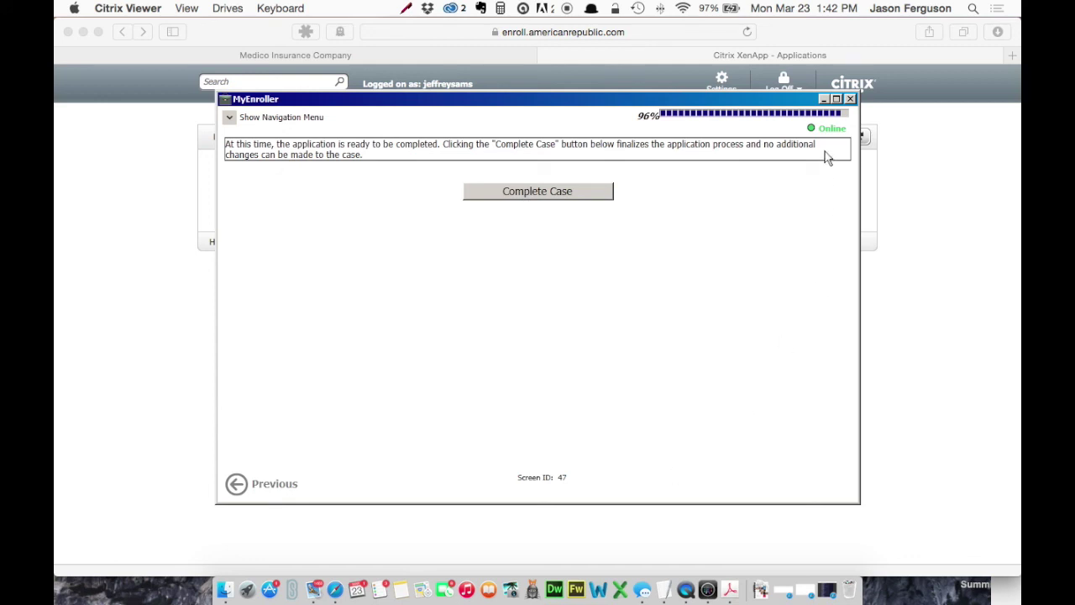
Step: Close the application window instead of choosing Complete Case
{"action": "left_click", "coordinate": [850, 99]}
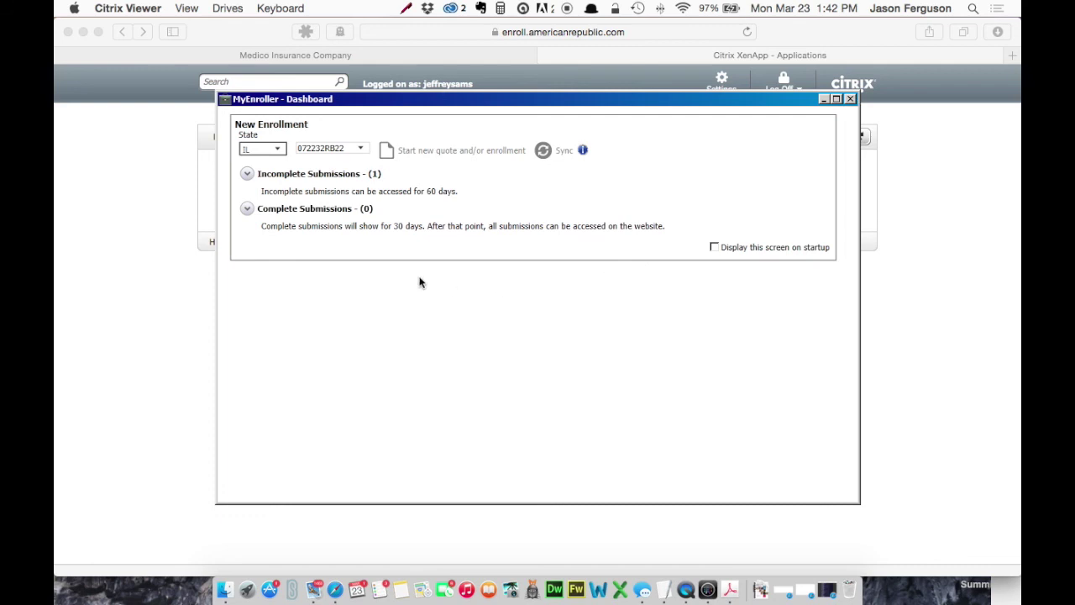
Step: Expand Incomplete Submissions to show the saved IL MS application at page 47
{"action": "left_click", "coordinate": [246, 174]}
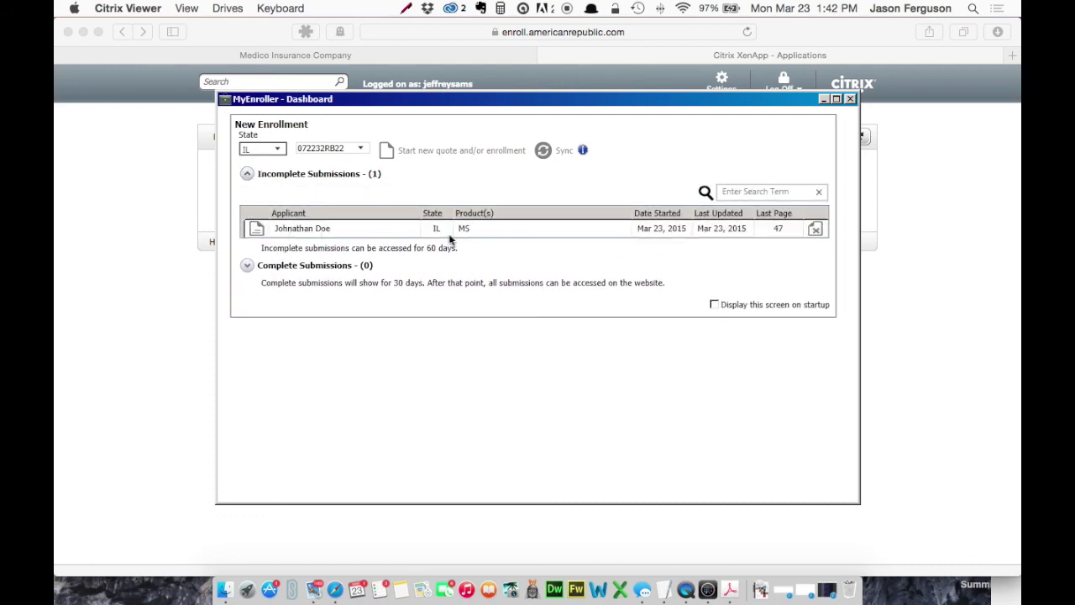